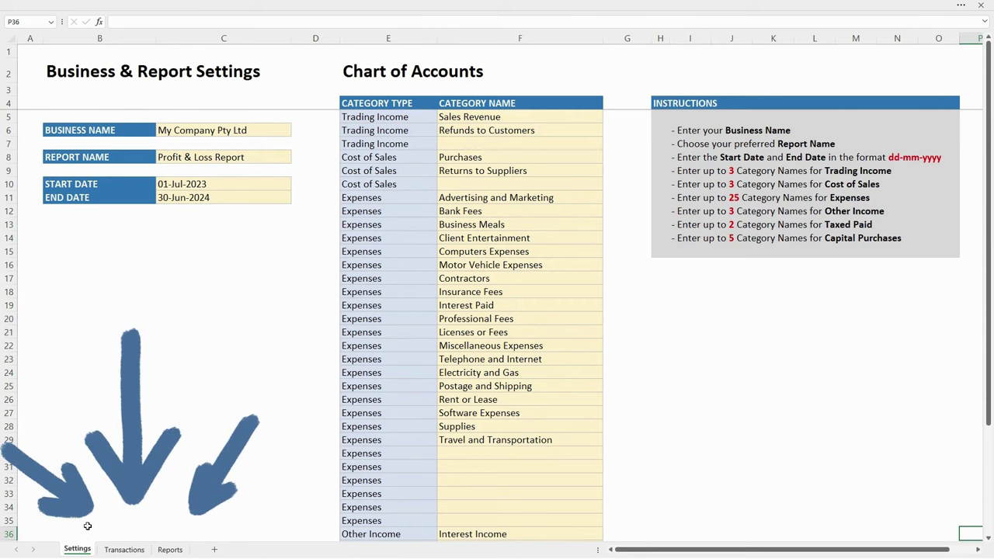
Step: Look over the Transactions, Reports and Settings sheets, including the business name entry
{"action": "left_click", "coordinate": [126, 550]}
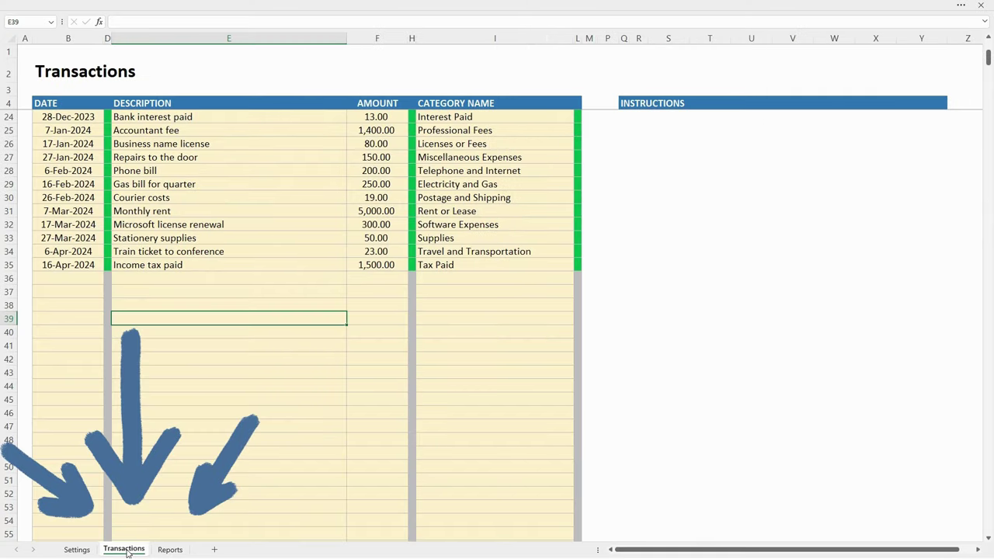
{"action": "left_click", "coordinate": [167, 550]}
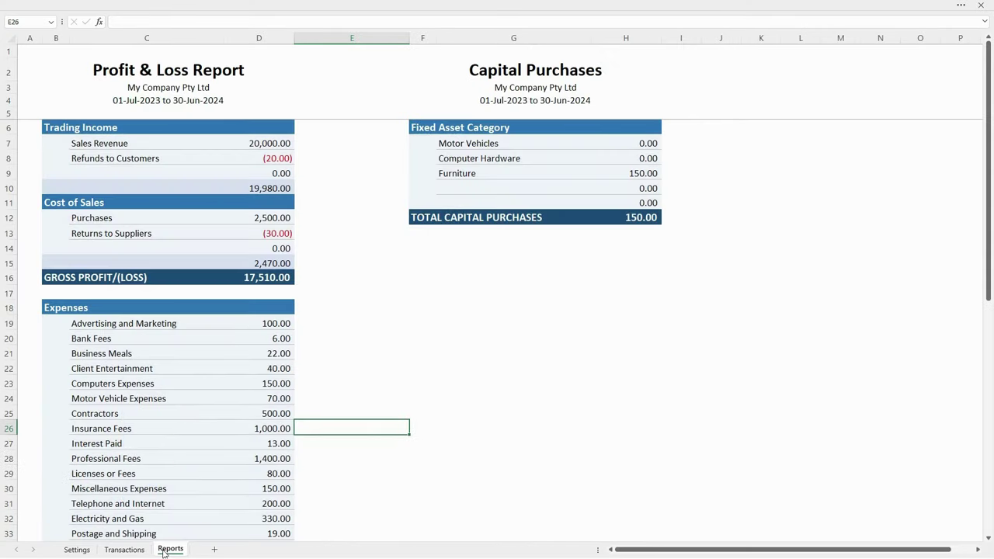
{"action": "left_click", "coordinate": [78, 550]}
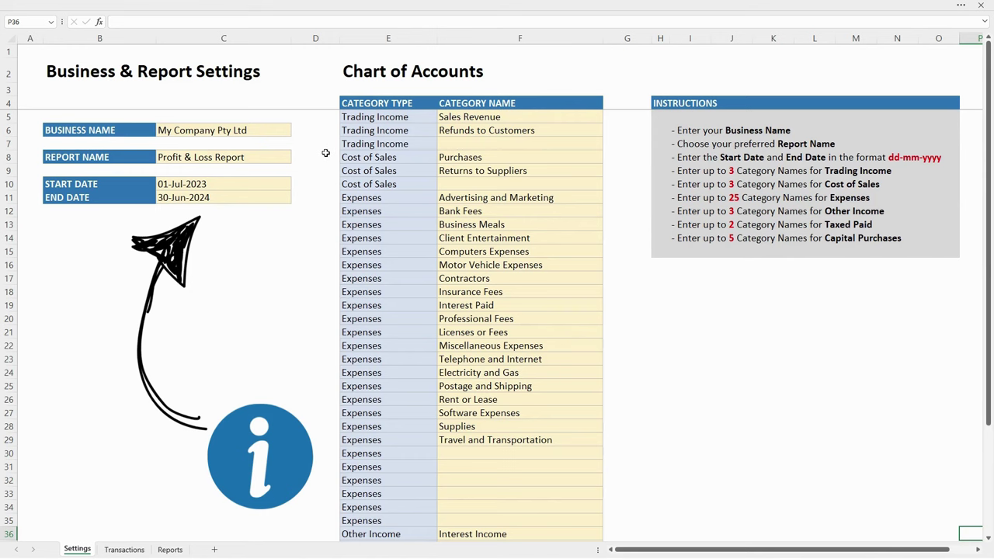
{"action": "left_click", "coordinate": [138, 551]}
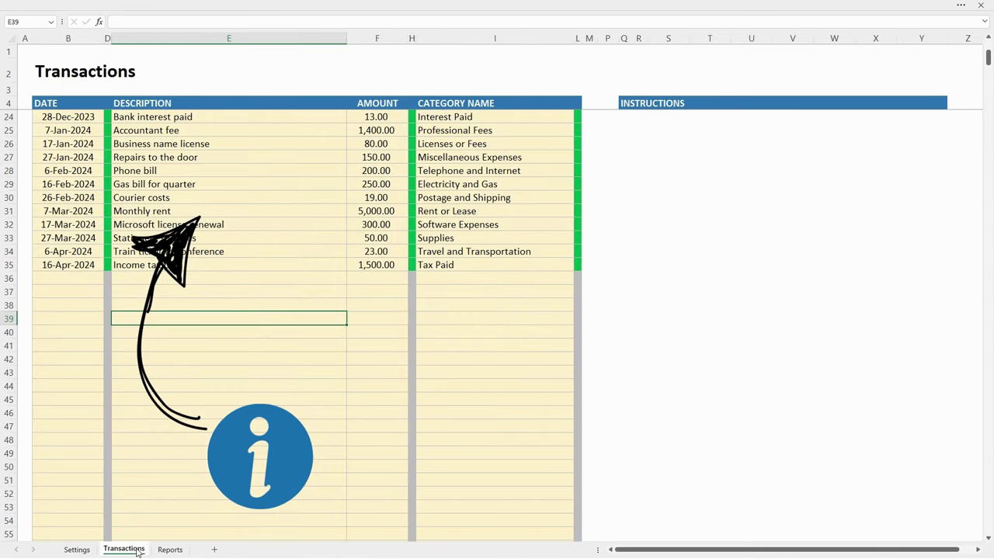
{"action": "left_click", "coordinate": [78, 549]}
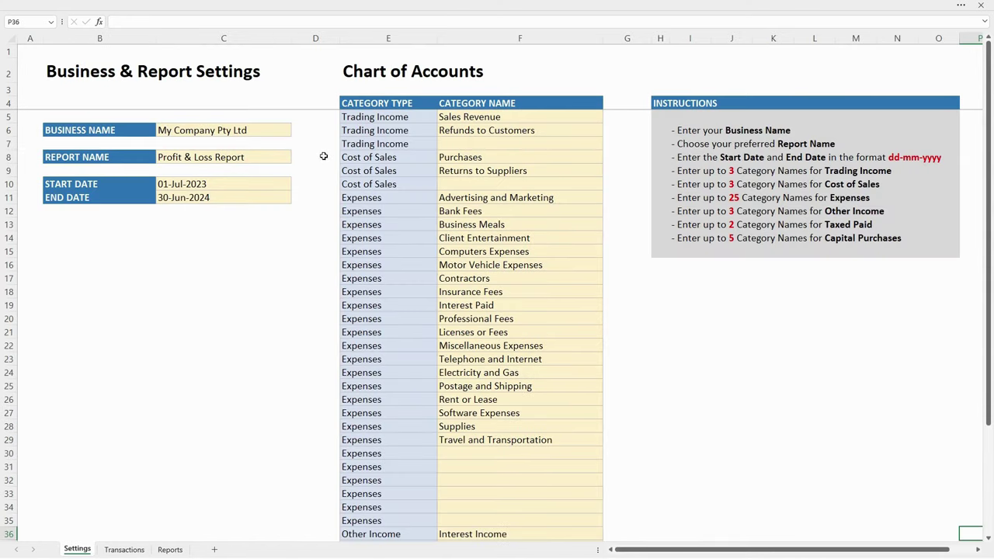
{"action": "left_click", "coordinate": [243, 130]}
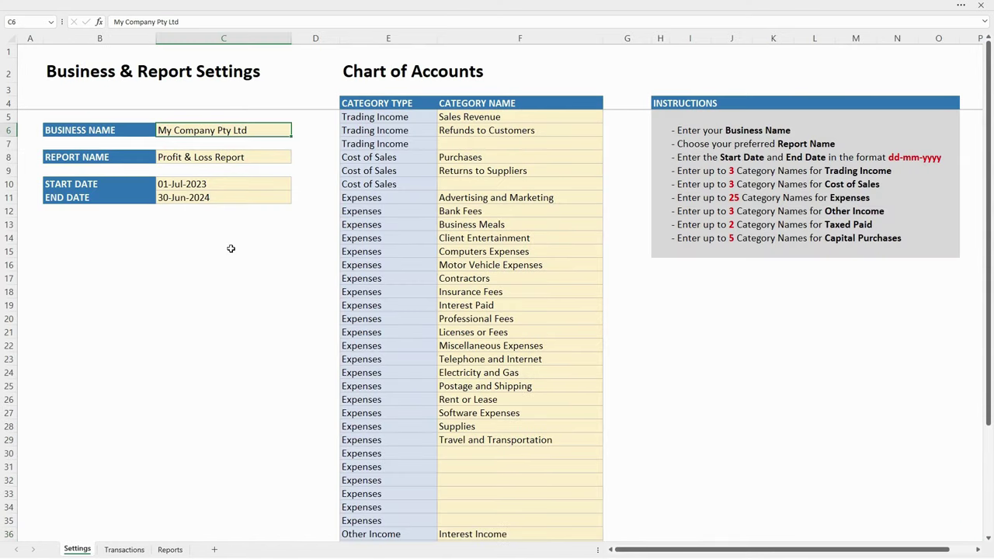
{"action": "left_click", "coordinate": [171, 550]}
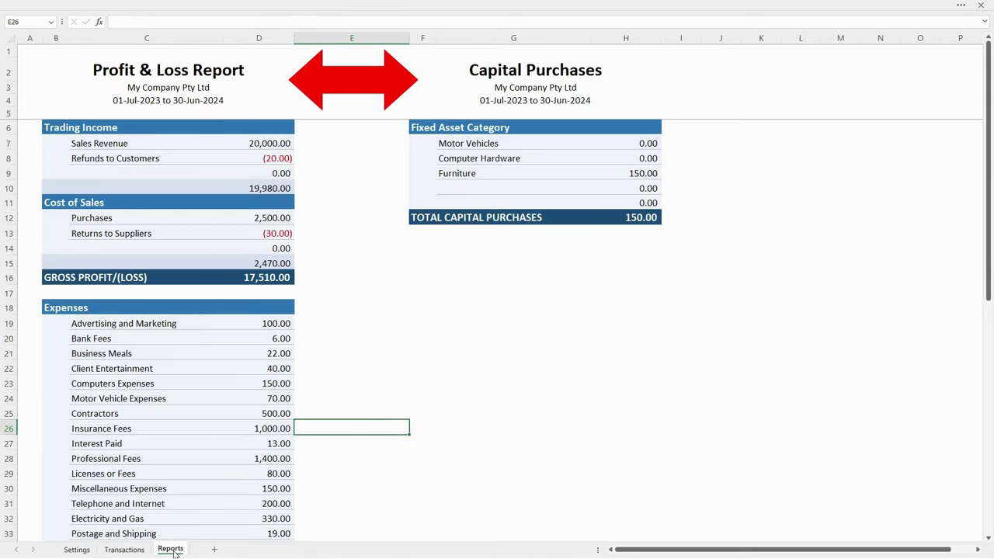
{"action": "left_click", "coordinate": [76, 550]}
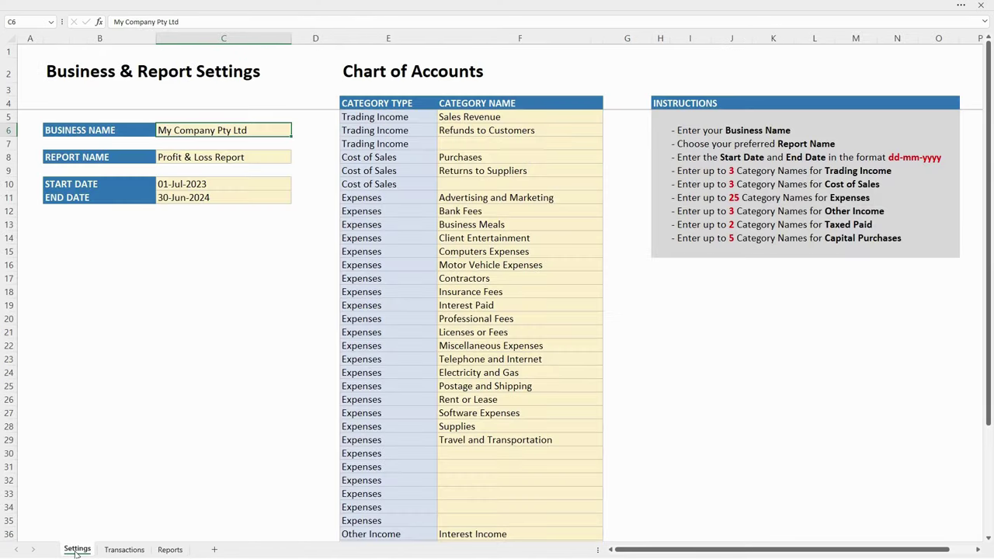
Step: Choose Income Statement as the report name in C8 and view it on the Reports sheet
{"action": "left_click", "coordinate": [258, 159]}
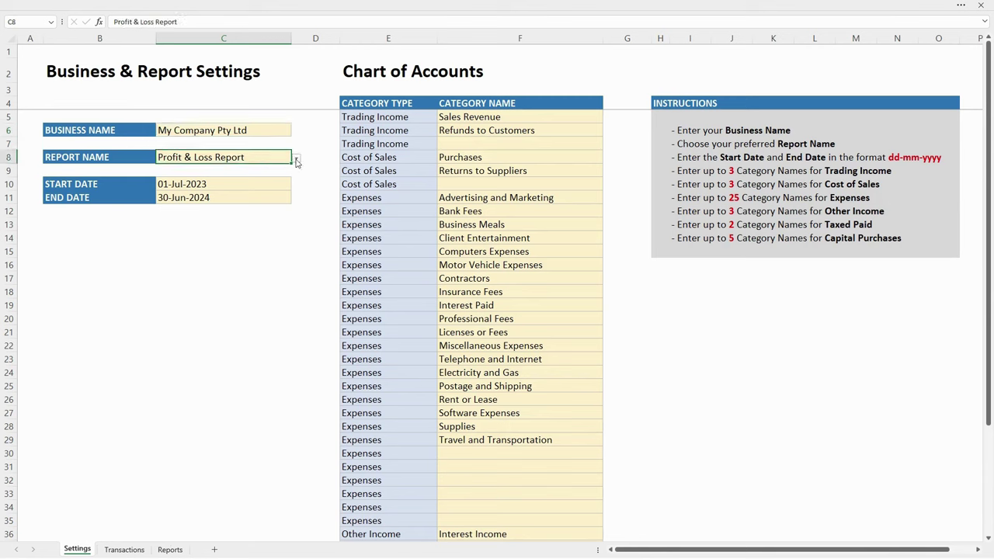
{"action": "left_click", "coordinate": [296, 160]}
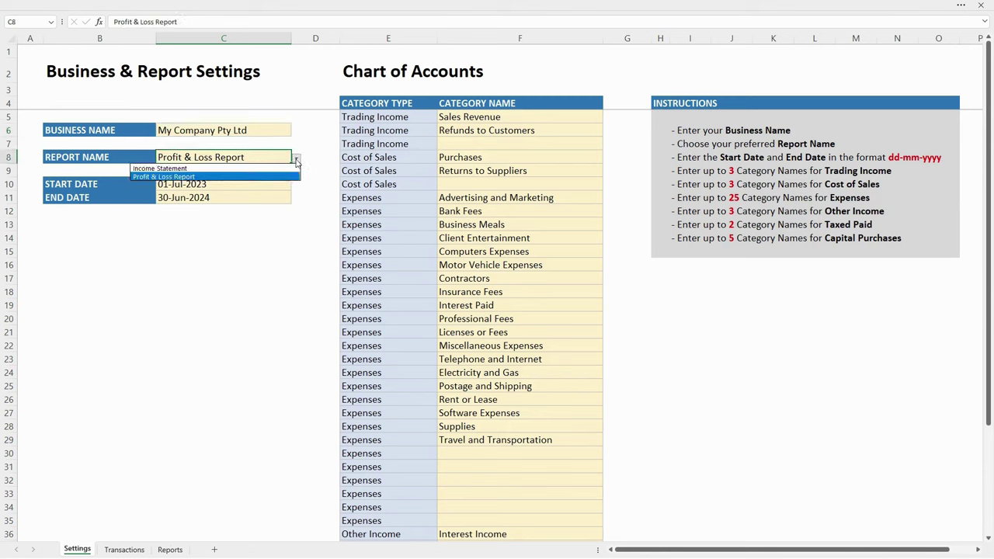
{"action": "left_click", "coordinate": [279, 168]}
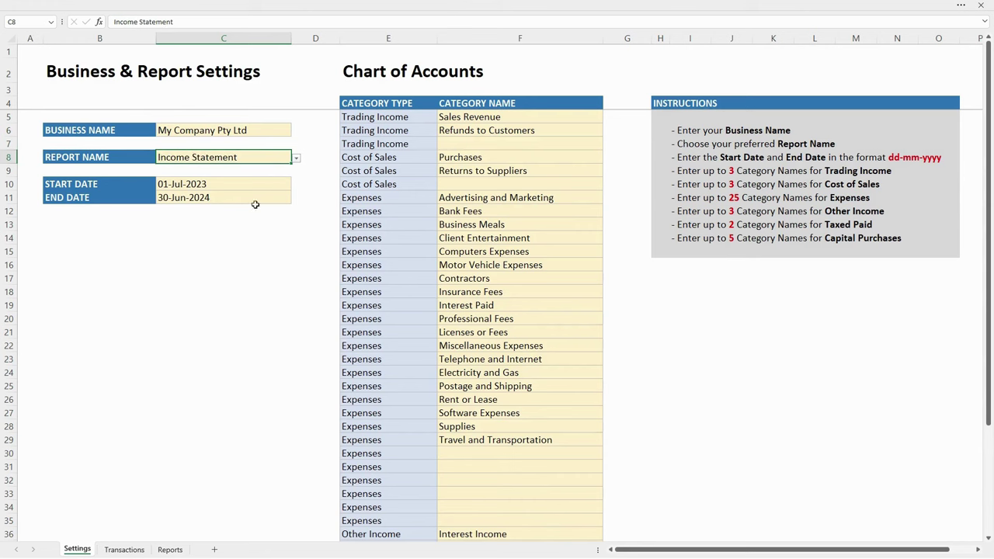
{"action": "left_click", "coordinate": [170, 550]}
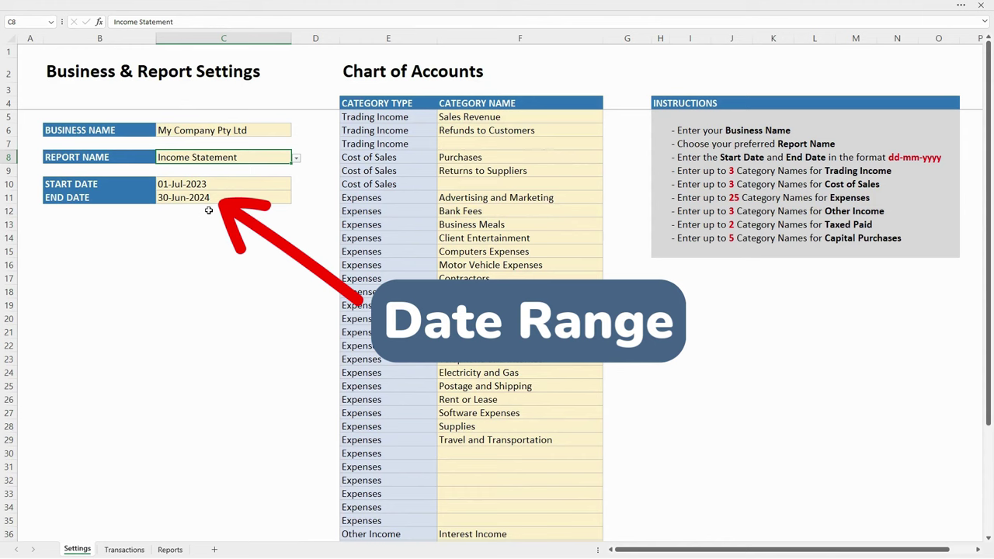
{"action": "left_click", "coordinate": [171, 549]}
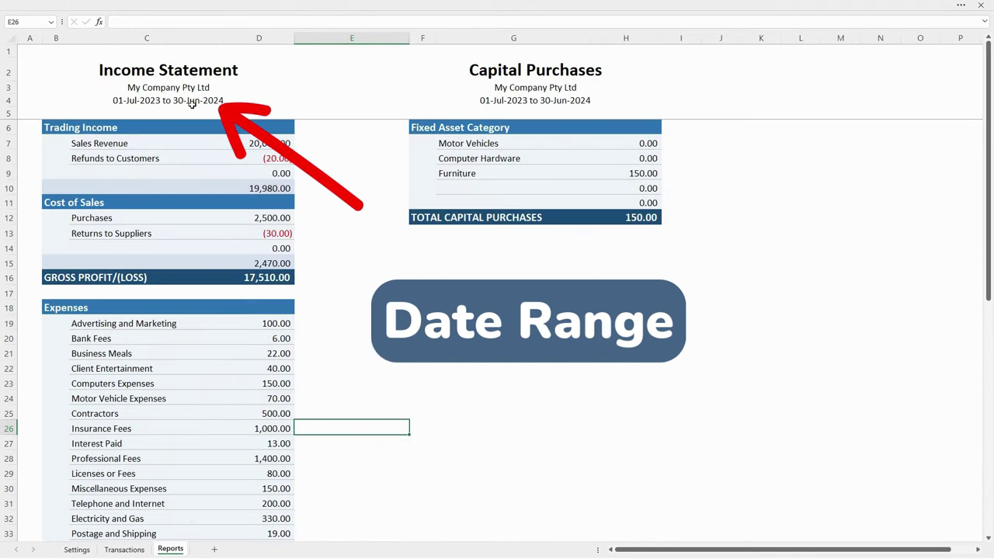
{"action": "left_click", "coordinate": [125, 549]}
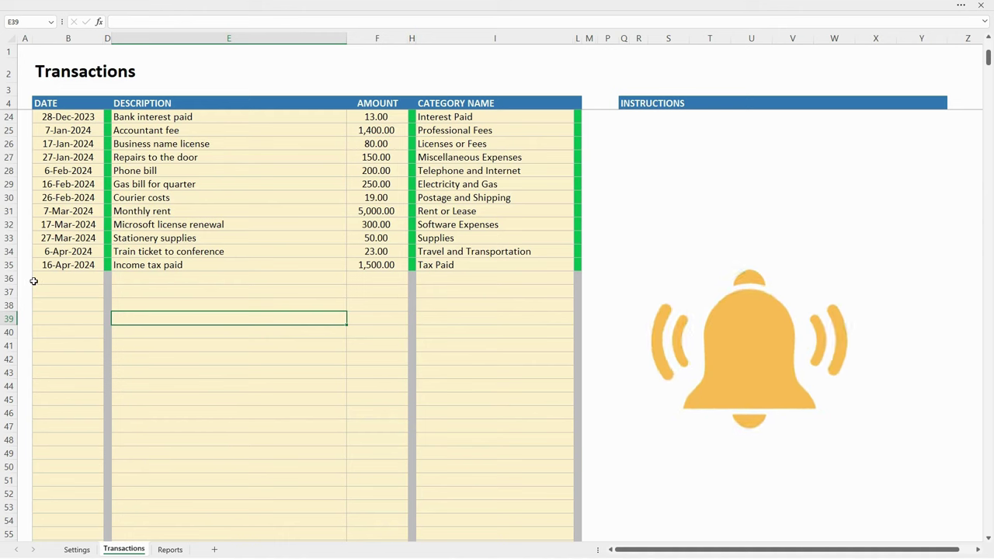
{"action": "left_click", "coordinate": [77, 549]}
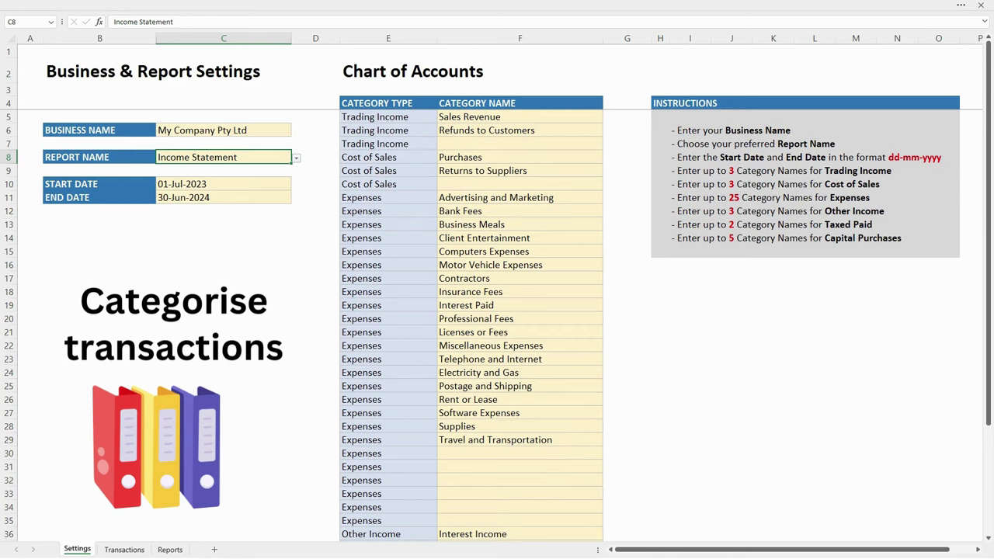
Step: Move between Settings and Reports, scrolling through the Income Statement and Capital Purchases totals
{"action": "left_click", "coordinate": [169, 550]}
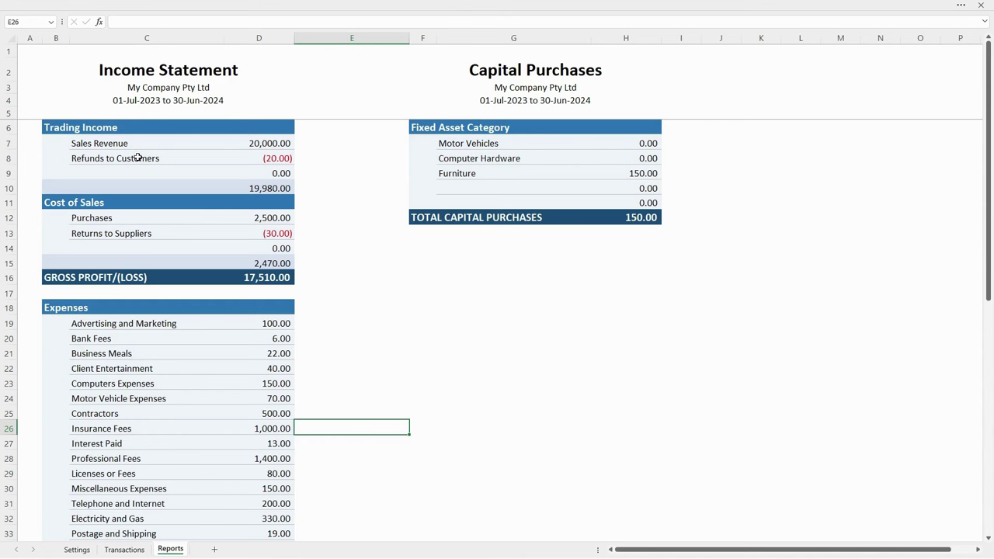
{"action": "left_click", "coordinate": [76, 549]}
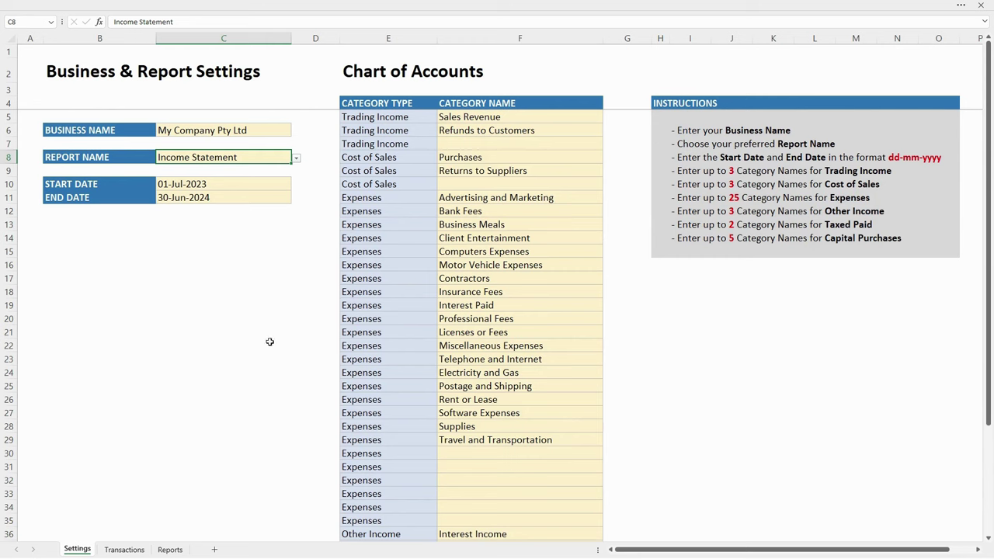
{"action": "left_click", "coordinate": [168, 551]}
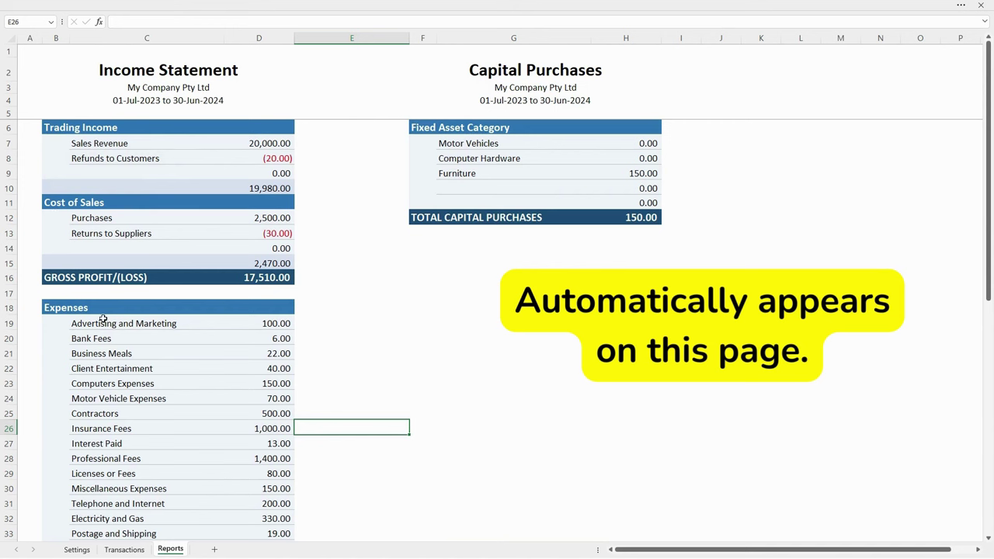
{"action": "left_click_drag", "start_coordinate": [989, 264], "coordinate": [979, 492]}
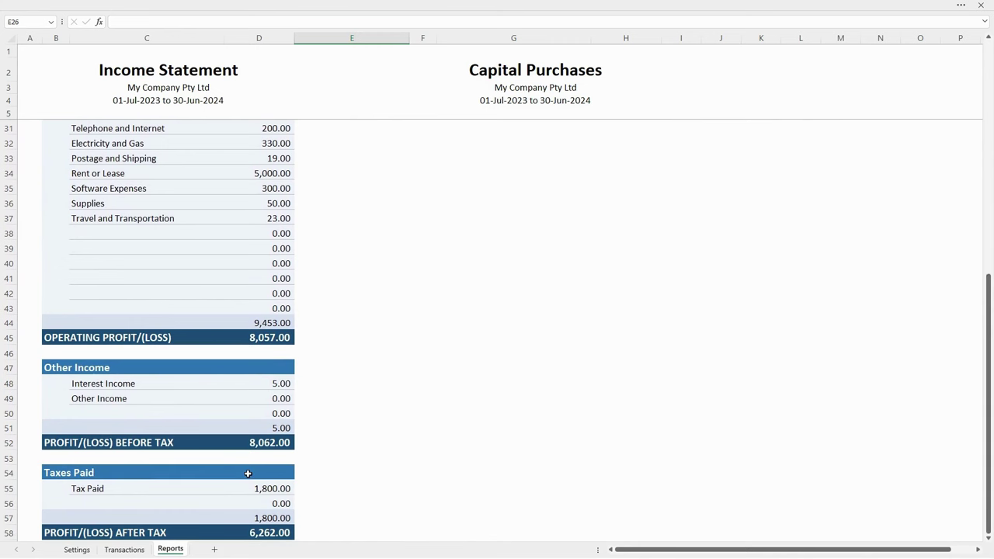
{"action": "left_click_drag", "start_coordinate": [986, 433], "coordinate": [991, 166]}
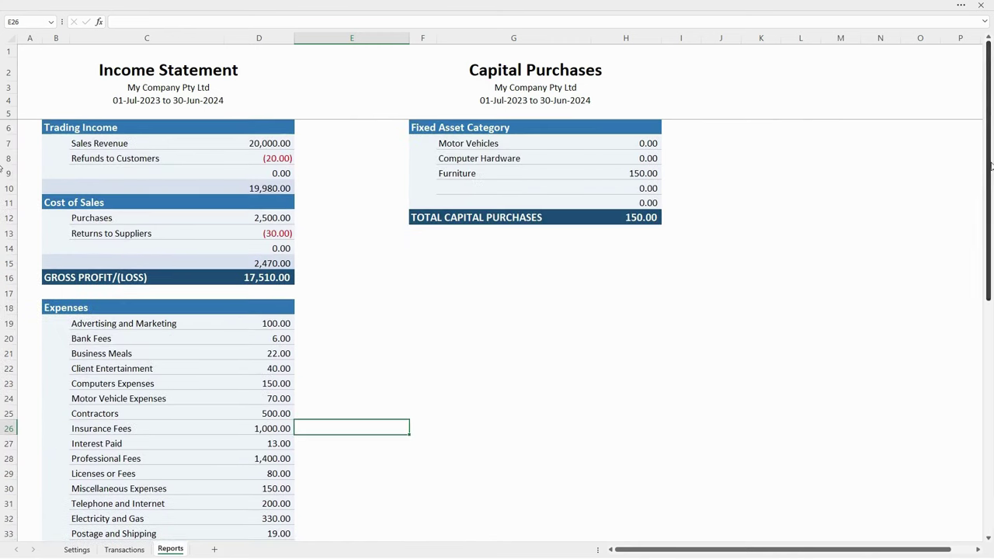
{"action": "left_click", "coordinate": [77, 549]}
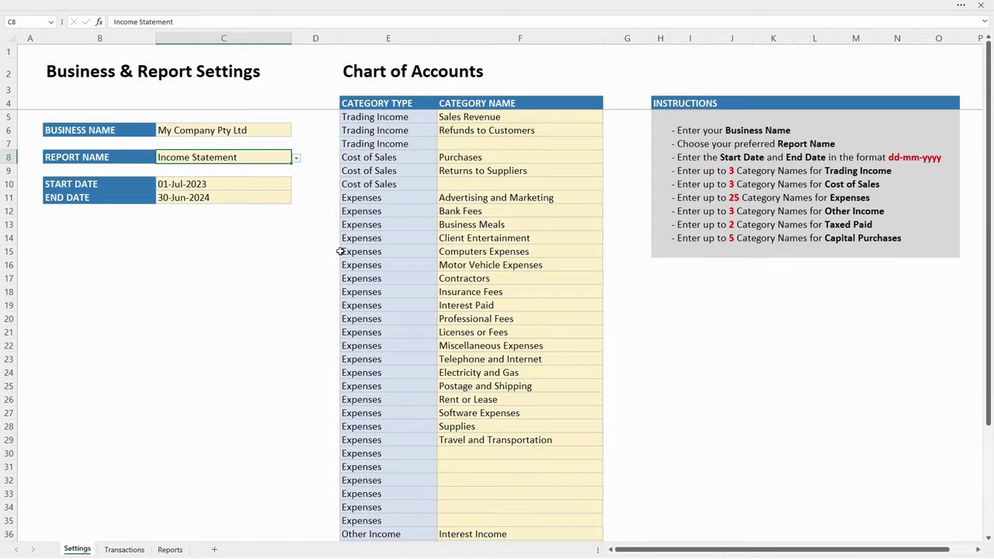
{"action": "left_click", "coordinate": [171, 550]}
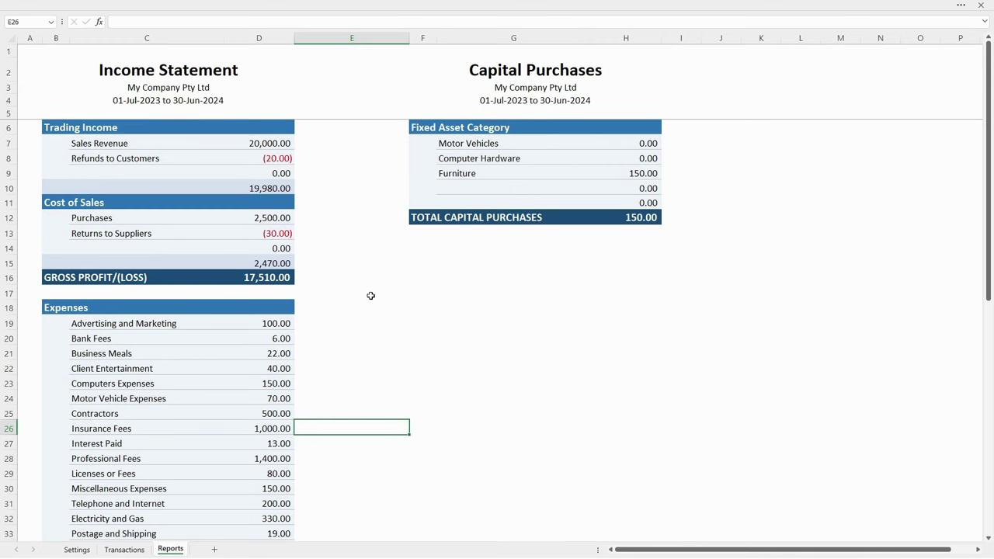
{"action": "left_click", "coordinate": [84, 551]}
{"action": "left_click_drag", "start_coordinate": [986, 303], "coordinate": [972, 415]}
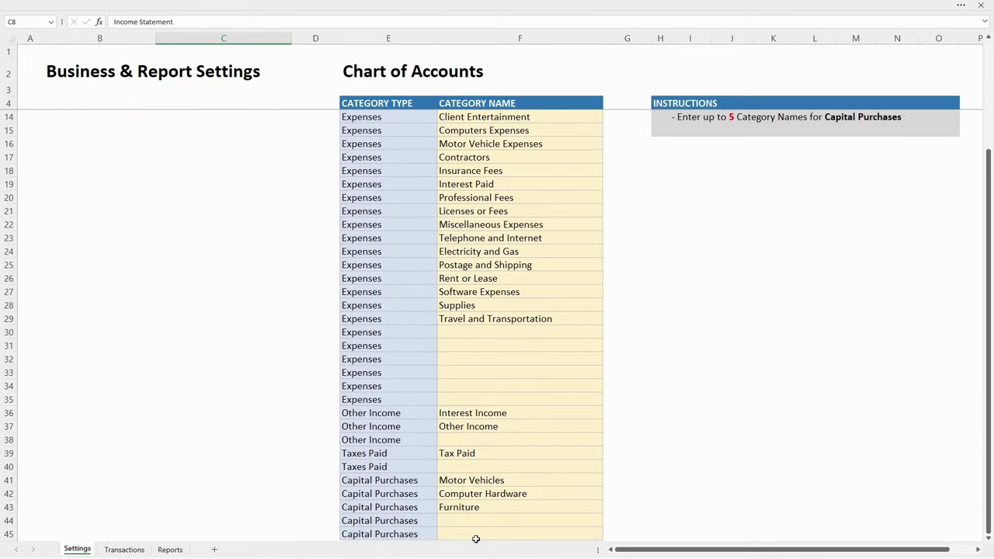
{"action": "left_click_drag", "start_coordinate": [985, 472], "coordinate": [990, 336]}
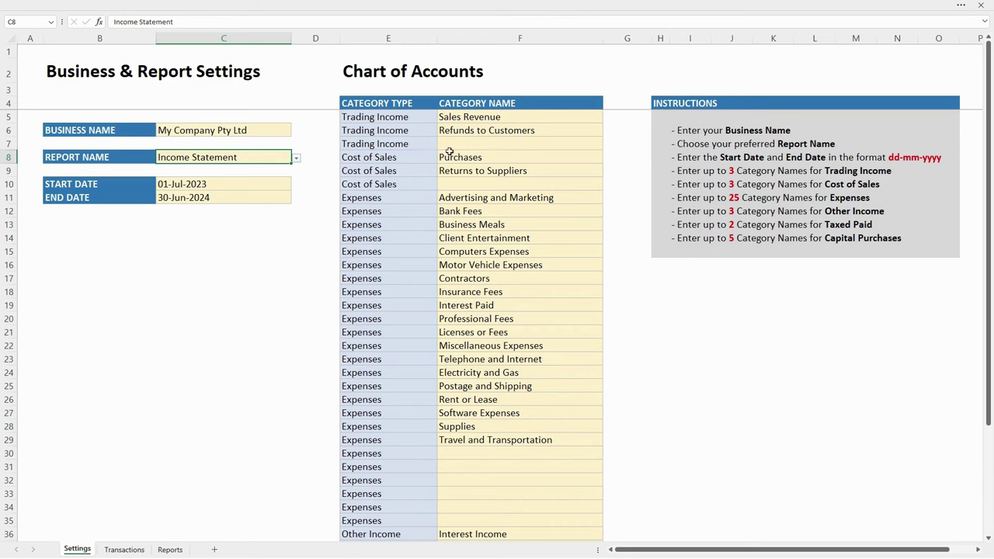
{"action": "left_click", "coordinate": [170, 550]}
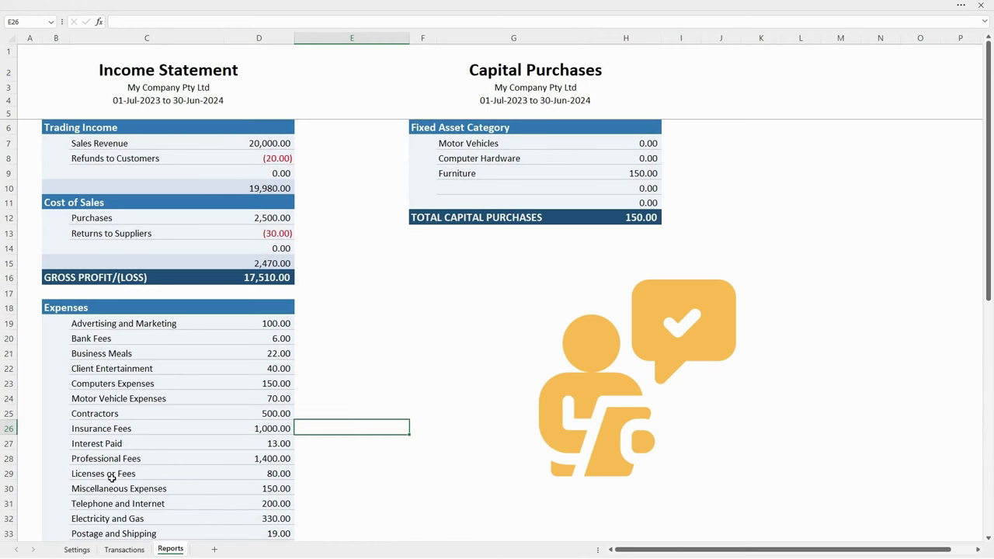
{"action": "left_click", "coordinate": [121, 550]}
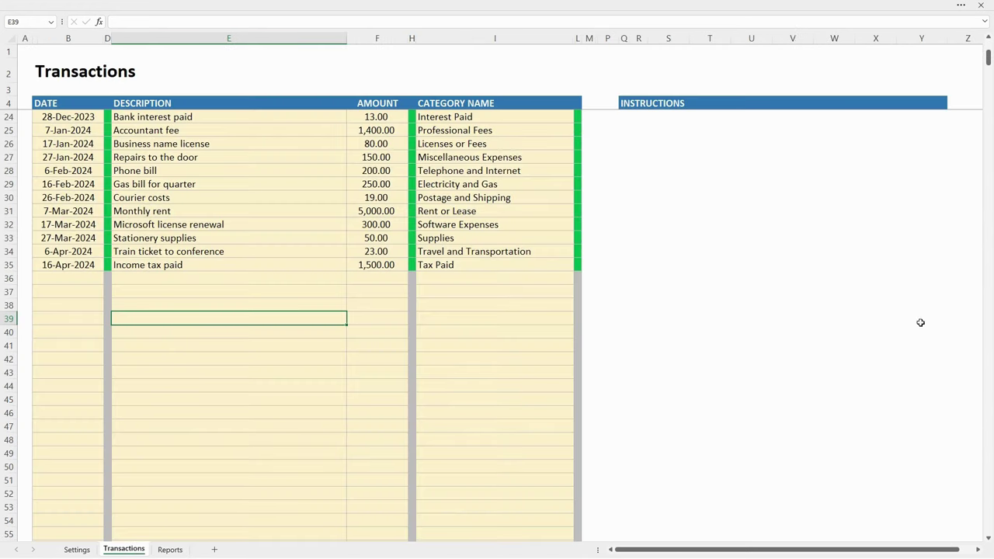
{"action": "left_click_drag", "start_coordinate": [986, 70], "coordinate": [986, 50]}
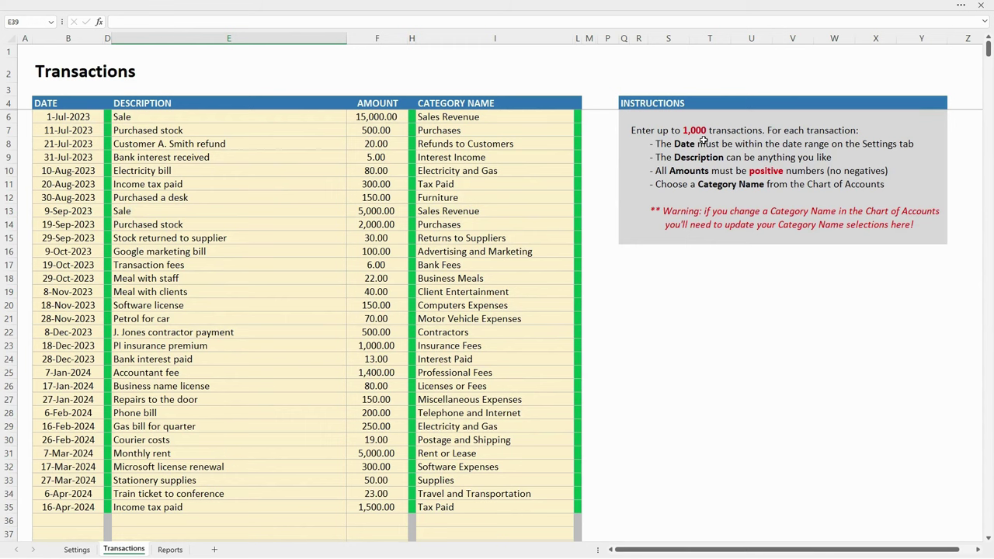
{"action": "mouse_move", "coordinate": [990, 70]}
{"action": "left_mouse_down"}
{"action": "mouse_move", "coordinate": [989, 115]}
{"action": "mouse_move", "coordinate": [990, 58]}
{"action": "left_mouse_up"}
{"action": "left_click_drag", "start_coordinate": [2, 55], "coordinate": [3, 50]}
{"action": "left_click", "coordinate": [78, 550]}
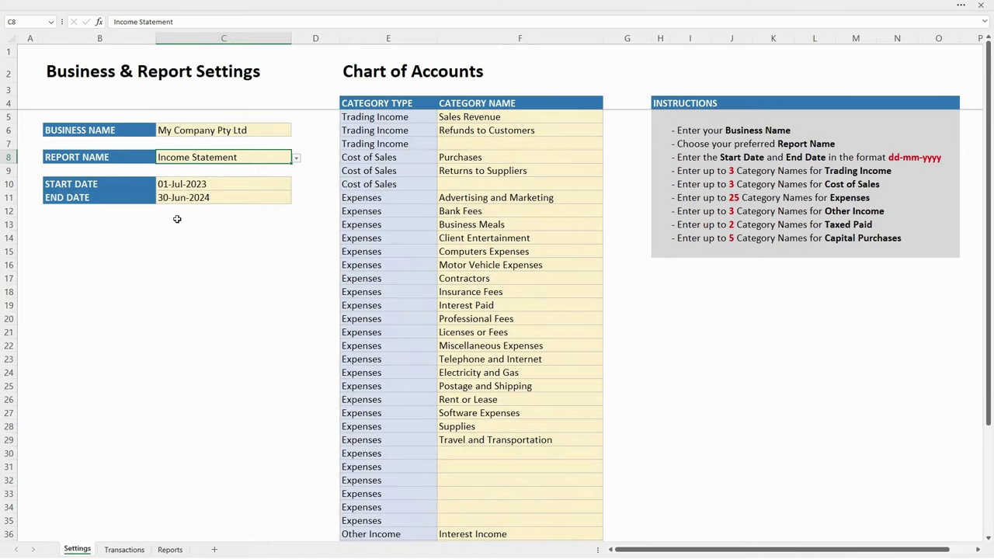
{"action": "left_click", "coordinate": [125, 550]}
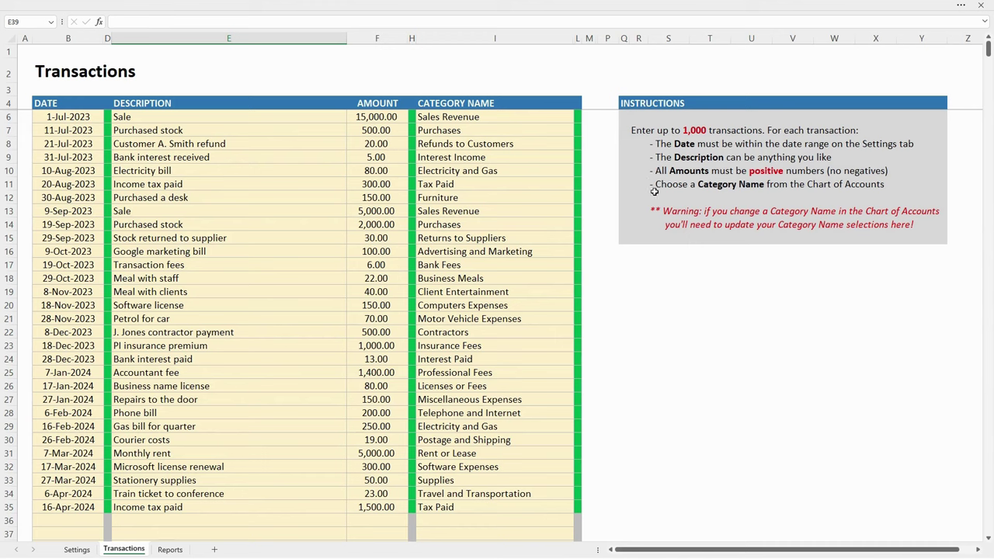
{"action": "left_click", "coordinate": [526, 121]}
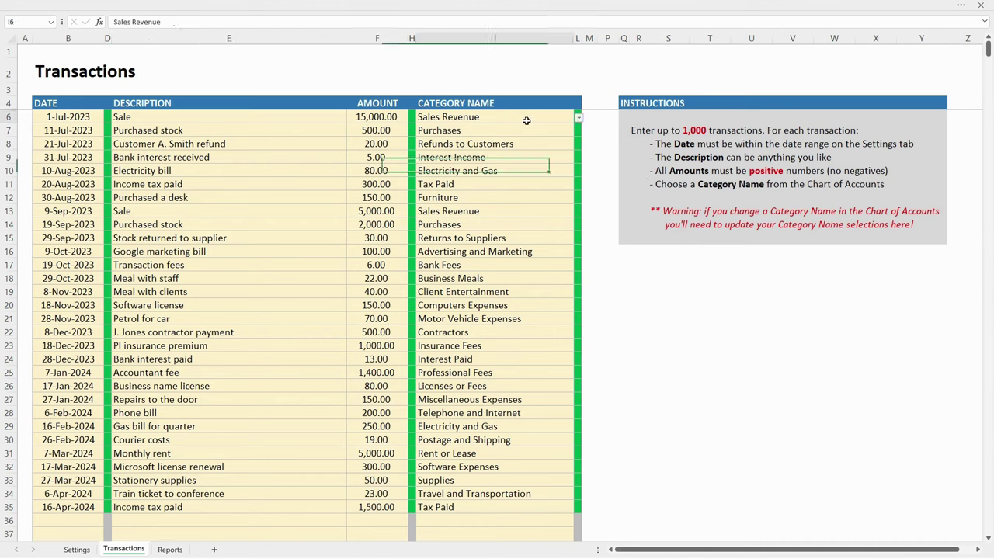
{"action": "left_click", "coordinate": [578, 119]}
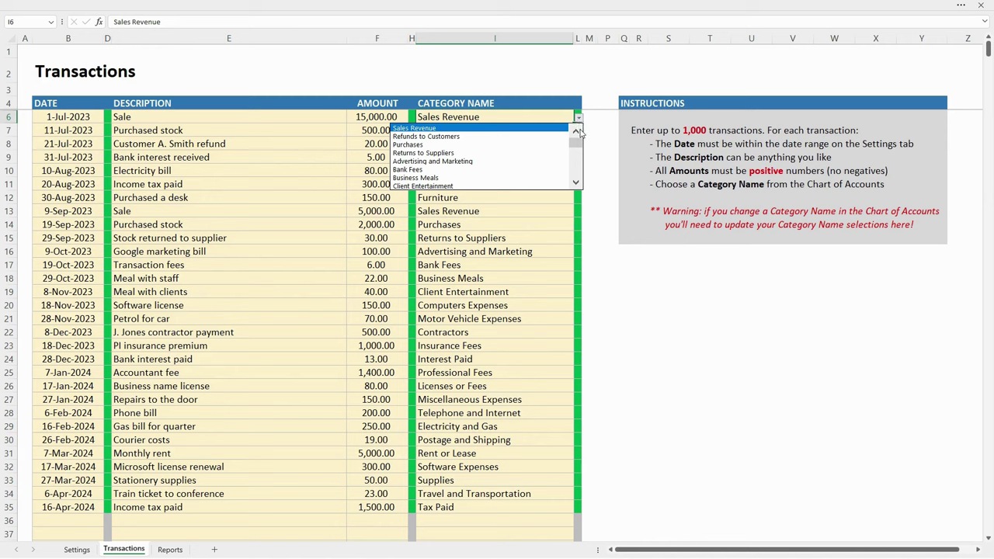
{"action": "mouse_move", "coordinate": [578, 145]}
{"action": "left_mouse_down"}
{"action": "mouse_move", "coordinate": [577, 179]}
{"action": "mouse_move", "coordinate": [577, 132]}
{"action": "left_mouse_up"}
{"action": "left_click", "coordinate": [84, 524]}
{"action": "left_click", "coordinate": [77, 550]}
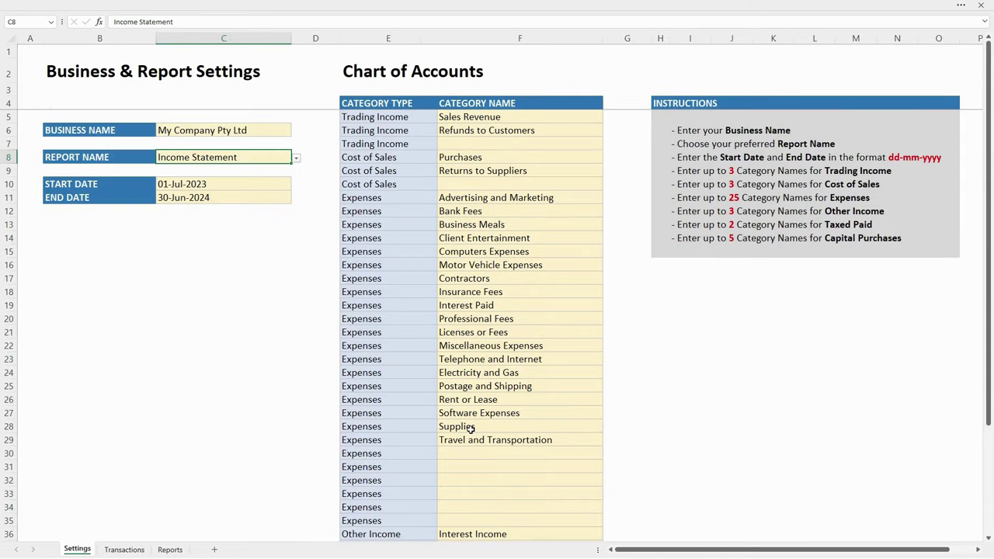
{"action": "left_click", "coordinate": [125, 550]}
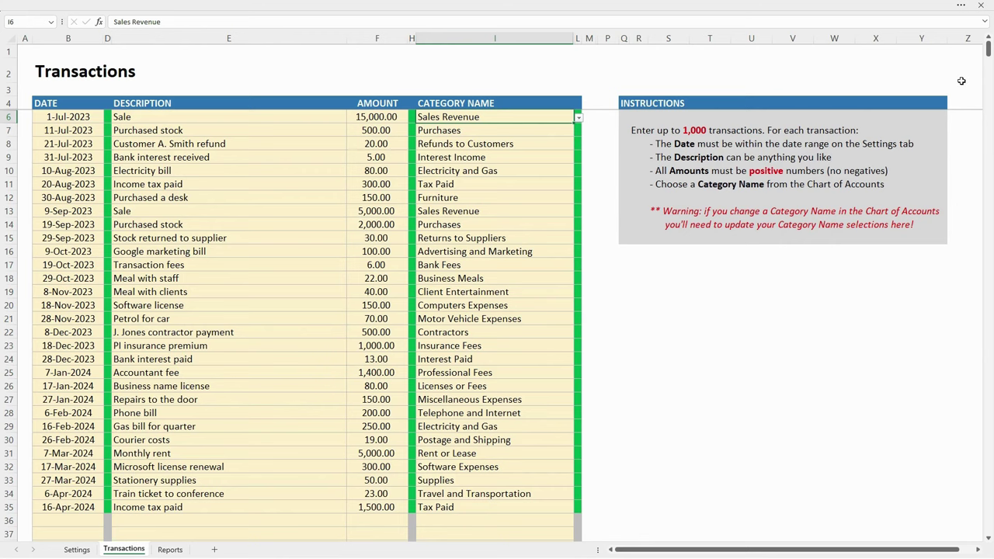
Step: Enter Legal Fees as a new Expenses category in cell F30 of the Settings sheet
{"action": "left_click", "coordinate": [77, 550]}
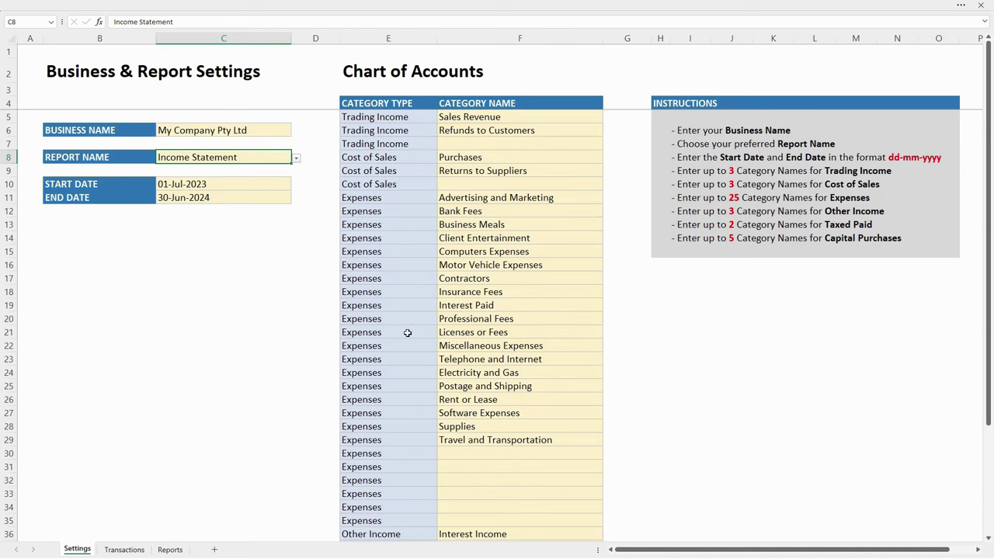
{"action": "left_click", "coordinate": [452, 456]}
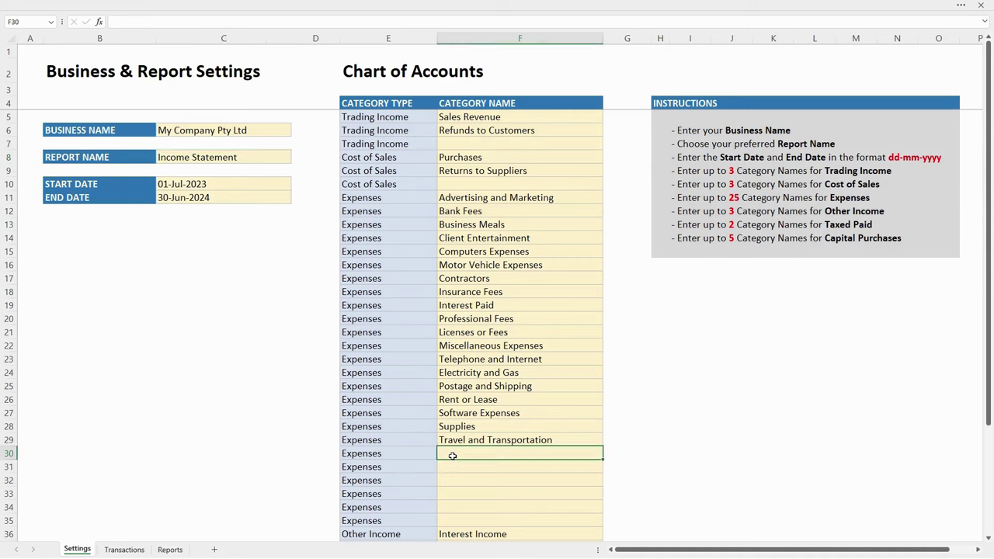
{"action": "type", "text": "Legal Fees"}
{"action": "key", "text": "Return"}
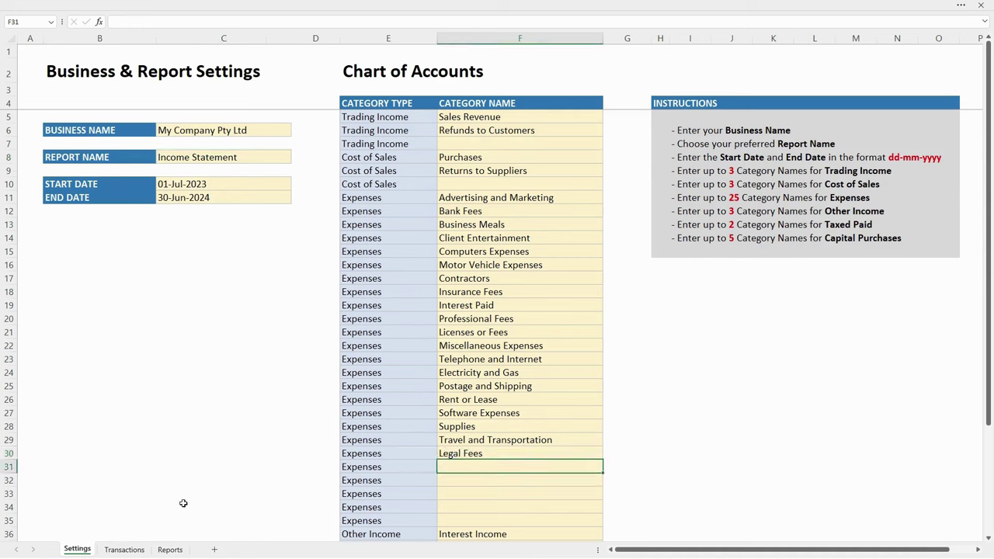
Step: Confirm Legal Fees shows at 0.00 on the Income Statement, reviewing the Advertising-to-Travel expense list
{"action": "left_click", "coordinate": [166, 550]}
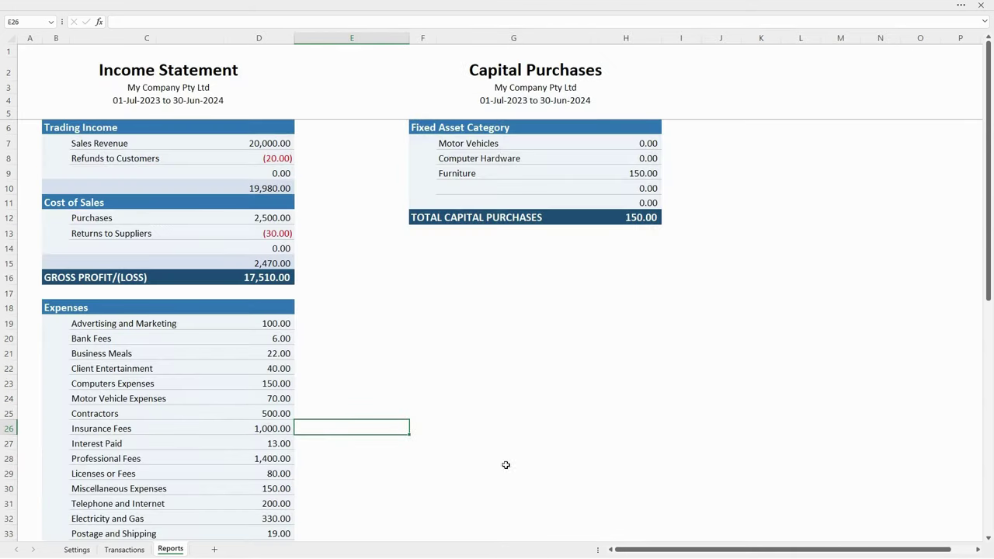
{"action": "left_click_drag", "start_coordinate": [990, 215], "coordinate": [990, 320]}
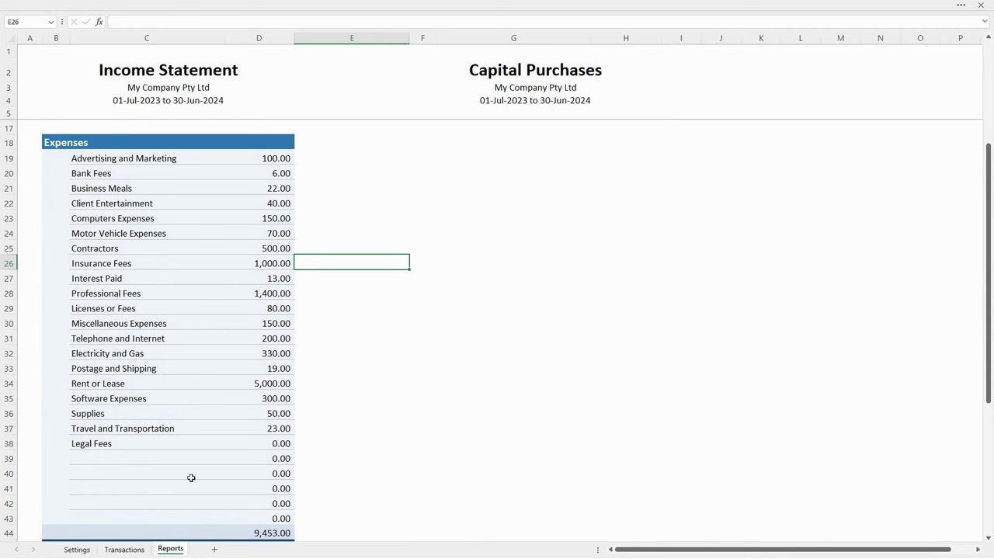
{"action": "left_click", "coordinate": [78, 550]}
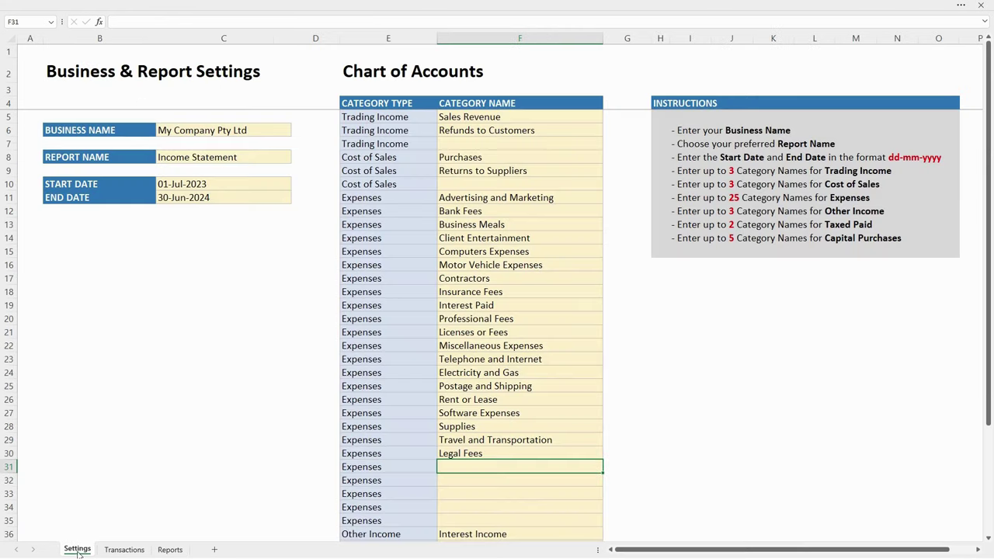
{"action": "left_click_drag", "start_coordinate": [482, 199], "coordinate": [461, 438]}
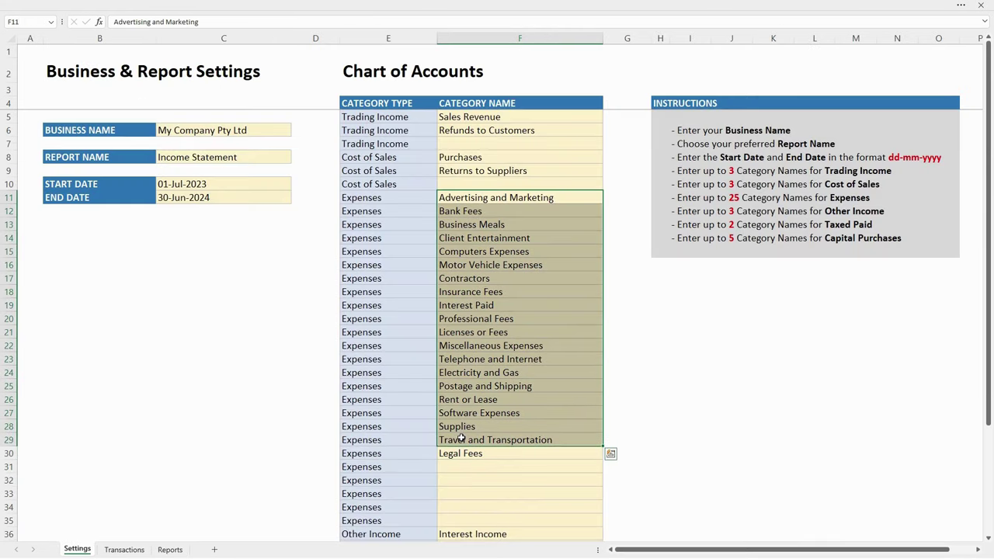
{"action": "left_click", "coordinate": [458, 427]}
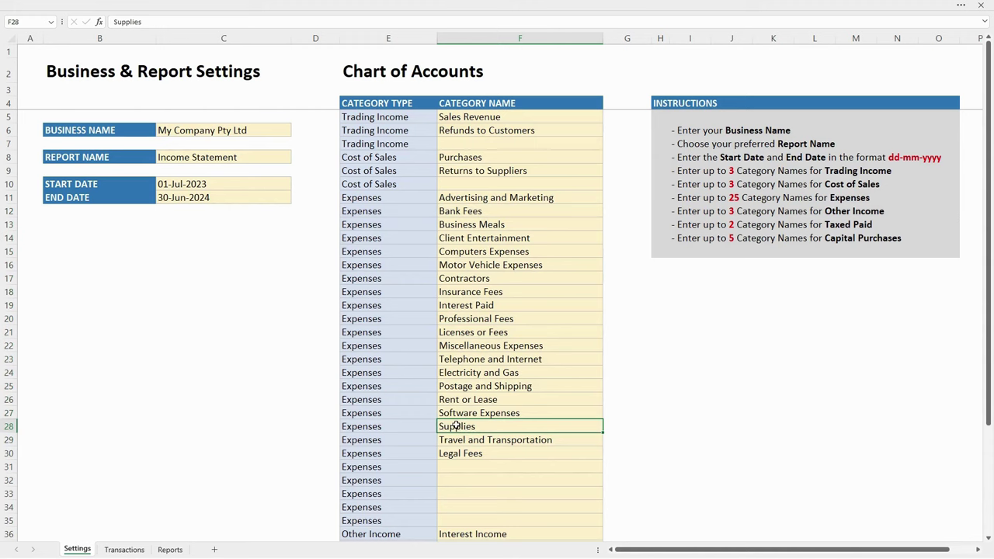
{"action": "left_click", "coordinate": [170, 550]}
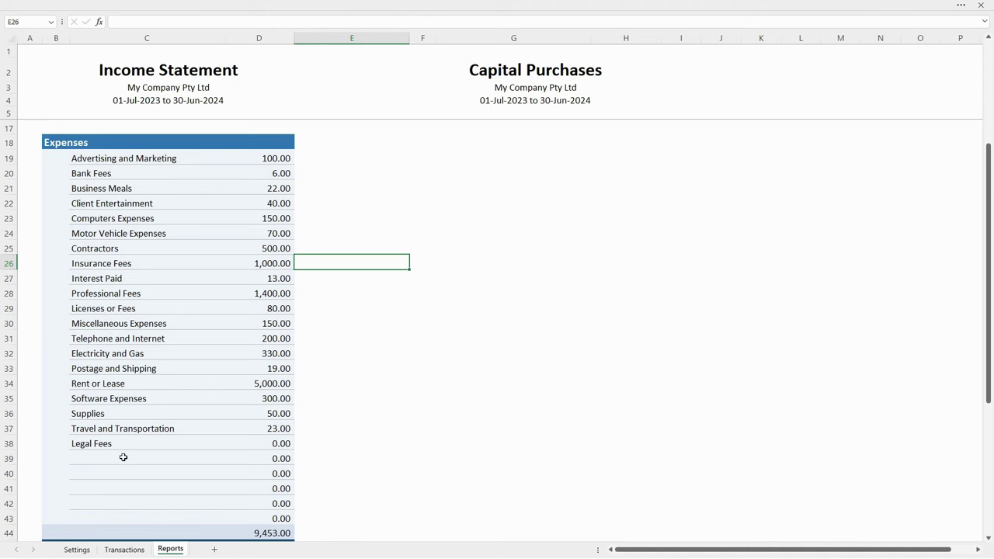
{"action": "left_click", "coordinate": [124, 550]}
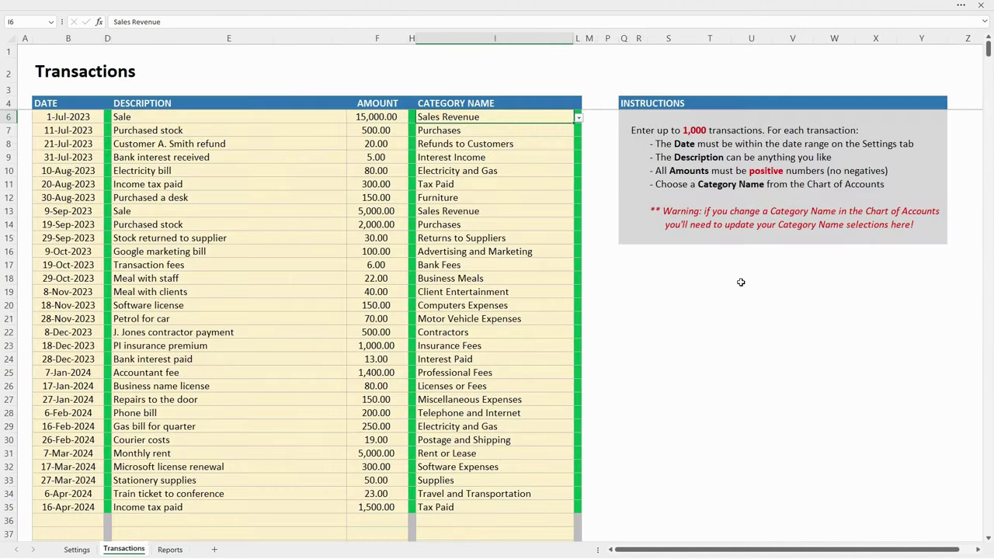
Step: Enter 17-Apr-24, 'Lease signing' and 200 in the date, description and amount cells of row 36
{"action": "left_click_drag", "start_coordinate": [989, 47], "coordinate": [989, 56]}
{"action": "left_click", "coordinate": [60, 320]}
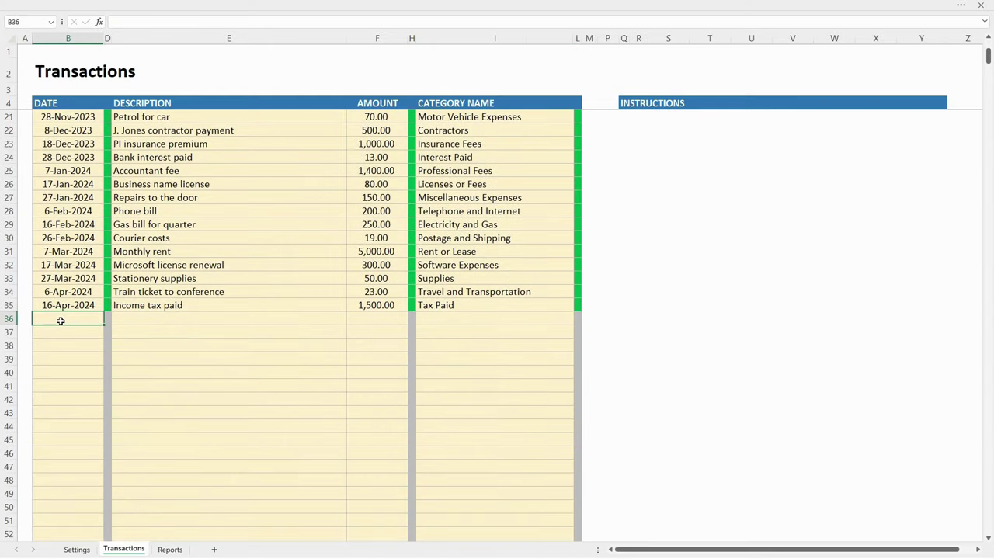
{"action": "type", "text": "17-Apr-24"}
{"action": "key", "text": "Return"}
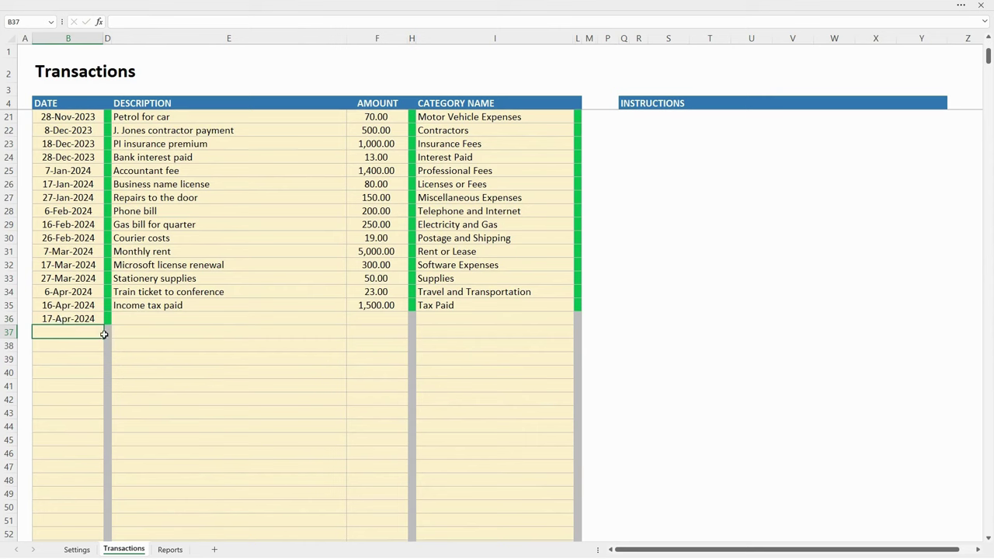
{"action": "left_click", "coordinate": [150, 320]}
{"action": "type", "text": "Lease signing"}
{"action": "key", "text": "Return"}
{"action": "left_click", "coordinate": [376, 318]}
{"action": "type", "text": "200"}
{"action": "key", "text": "Return"}
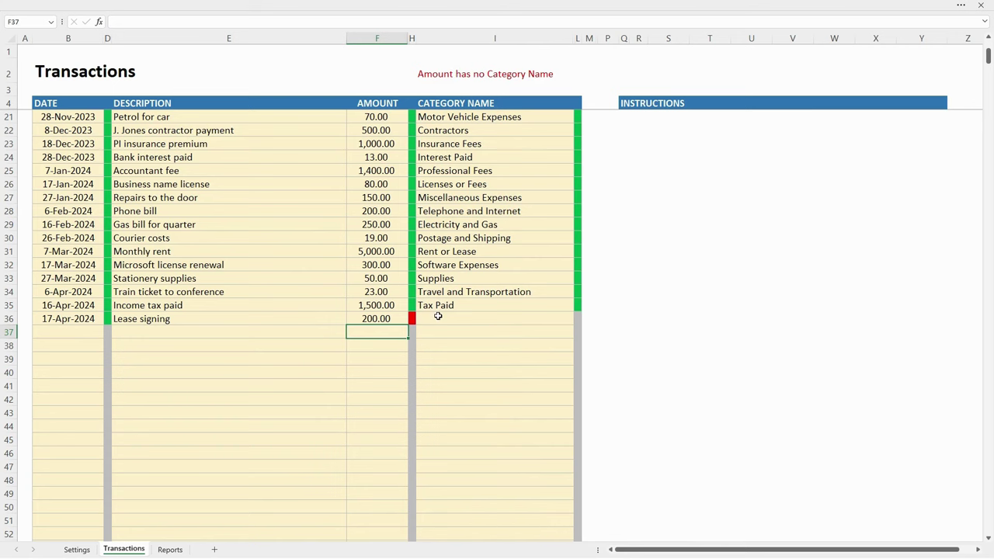
Step: Categorise the flagged 200.00 Lease signing transaction as Legal Fees in cell I36
{"action": "left_click", "coordinate": [386, 318]}
{"action": "left_click", "coordinate": [449, 319]}
{"action": "left_click", "coordinate": [579, 319]}
{"action": "left_click_drag", "start_coordinate": [578, 344], "coordinate": [578, 373]}
{"action": "left_click", "coordinate": [441, 367]}
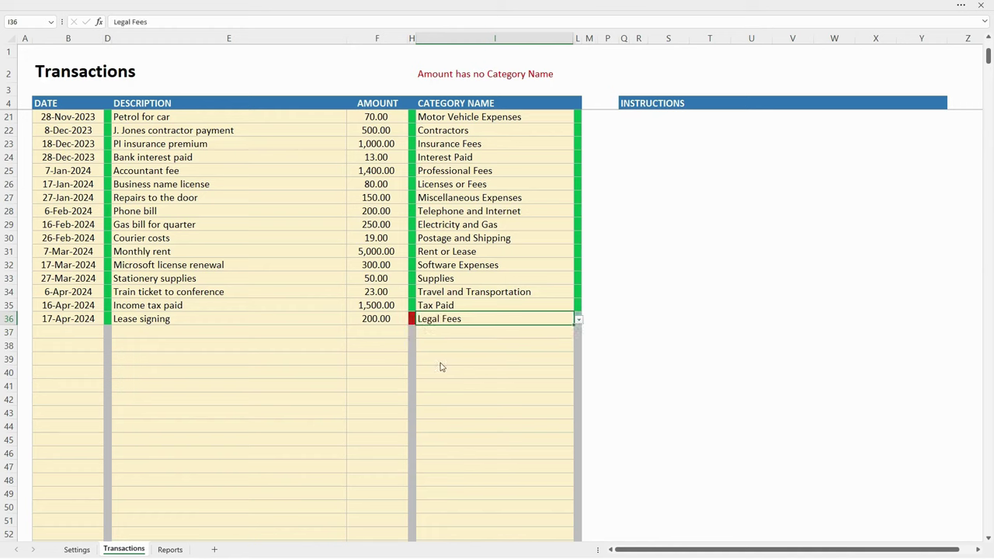
{"action": "left_click", "coordinate": [619, 343]}
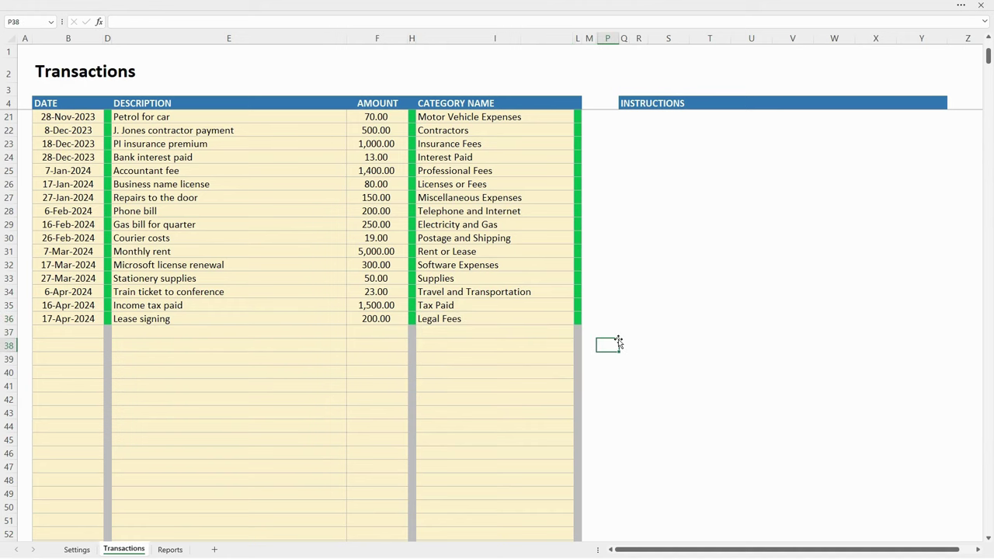
{"action": "left_click", "coordinate": [170, 549]}
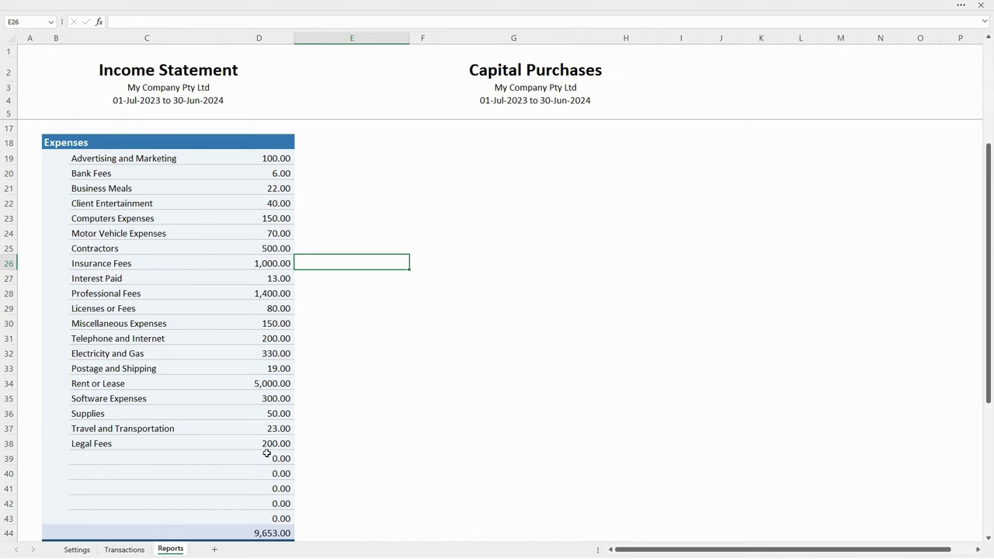
{"action": "left_click", "coordinate": [83, 550]}
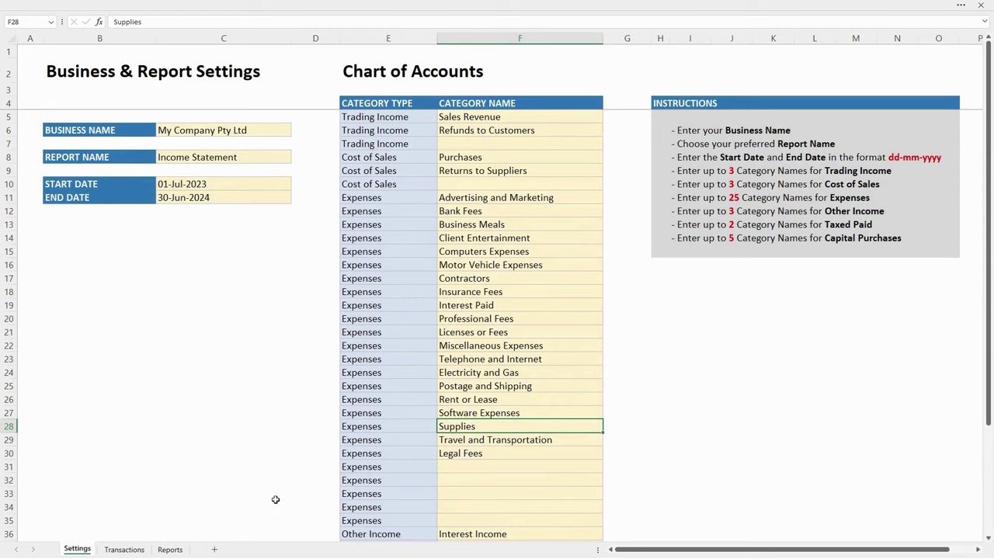
{"action": "left_click", "coordinate": [123, 550]}
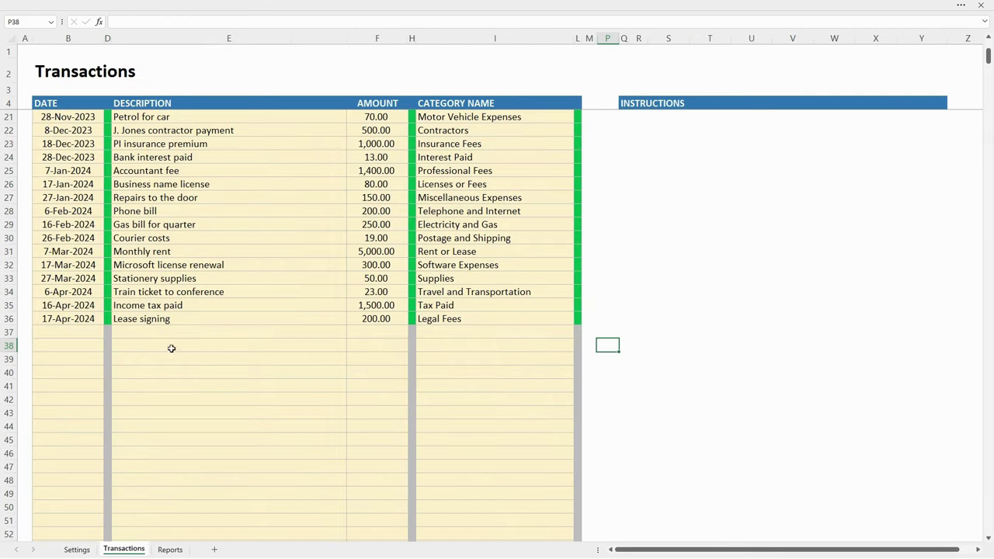
{"action": "left_click", "coordinate": [170, 550]}
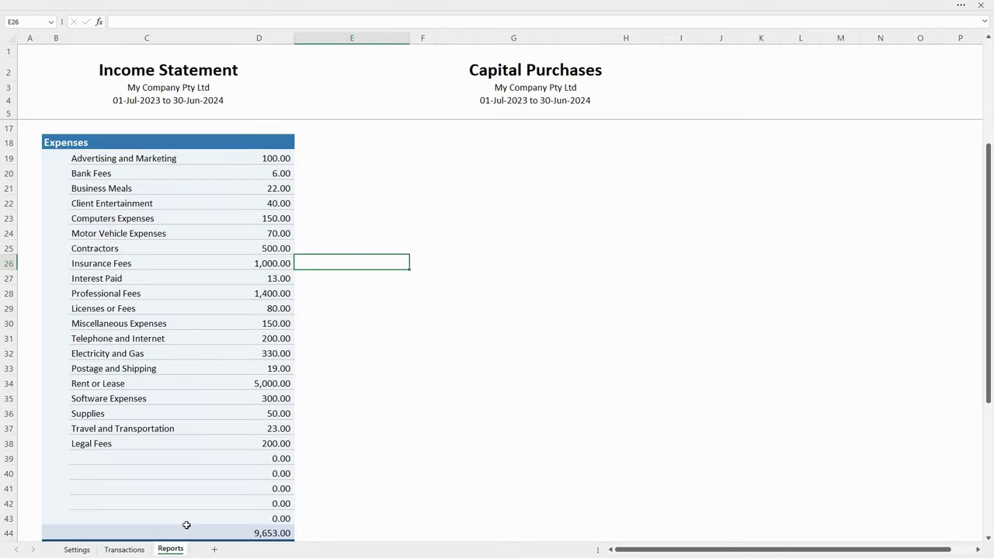
{"action": "left_click", "coordinate": [83, 550]}
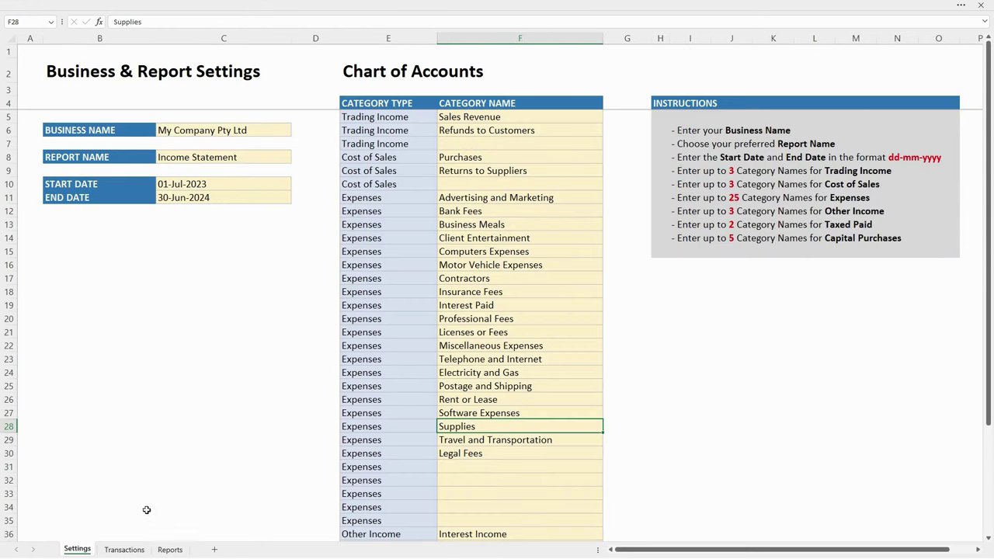
{"action": "left_click", "coordinate": [130, 551]}
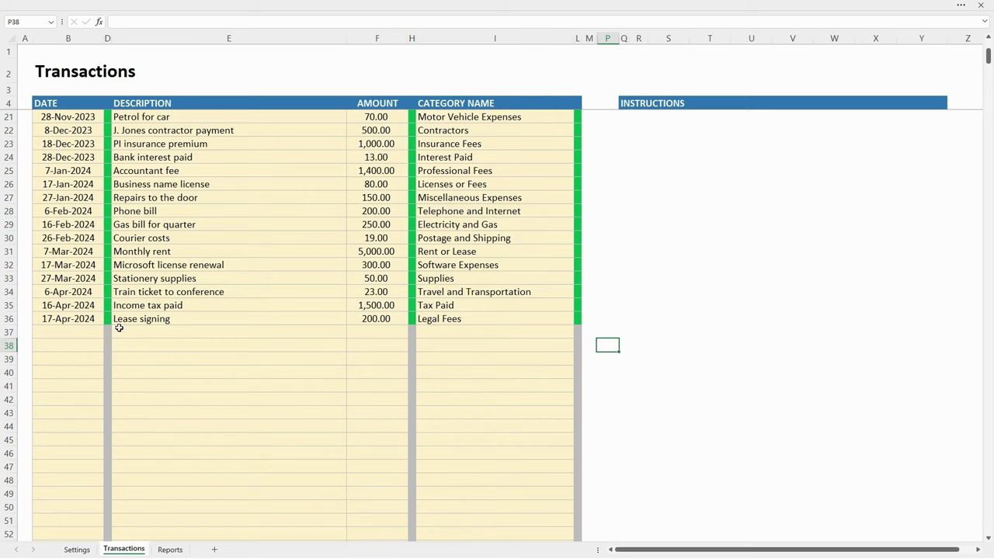
Step: Change the B36 and B33 dates to 2025 to trigger the Date Out of Range warning
{"action": "left_click", "coordinate": [92, 321]}
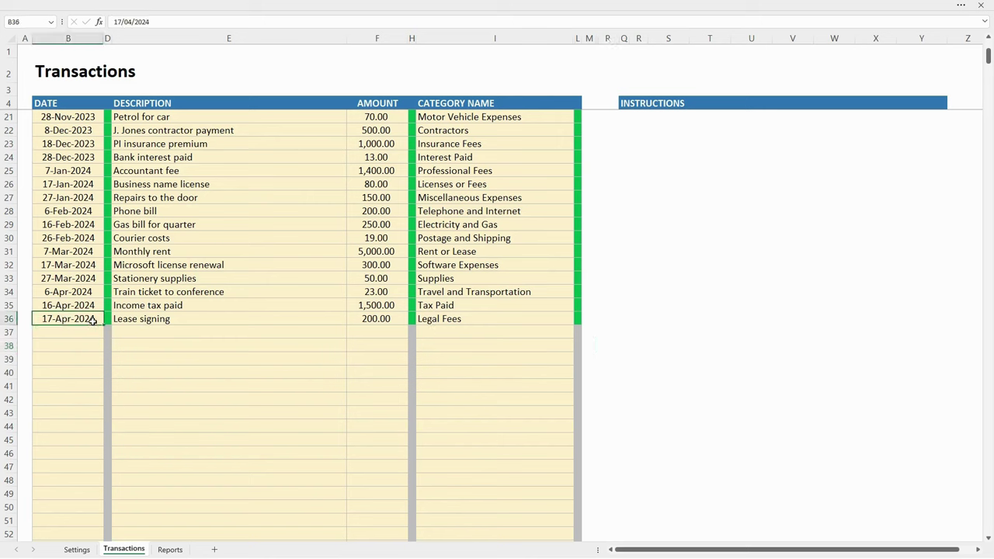
{"action": "left_click_drag", "start_coordinate": [147, 22], "coordinate": [153, 23]}
{"action": "type", "text": "5"}
{"action": "key", "text": "Return"}
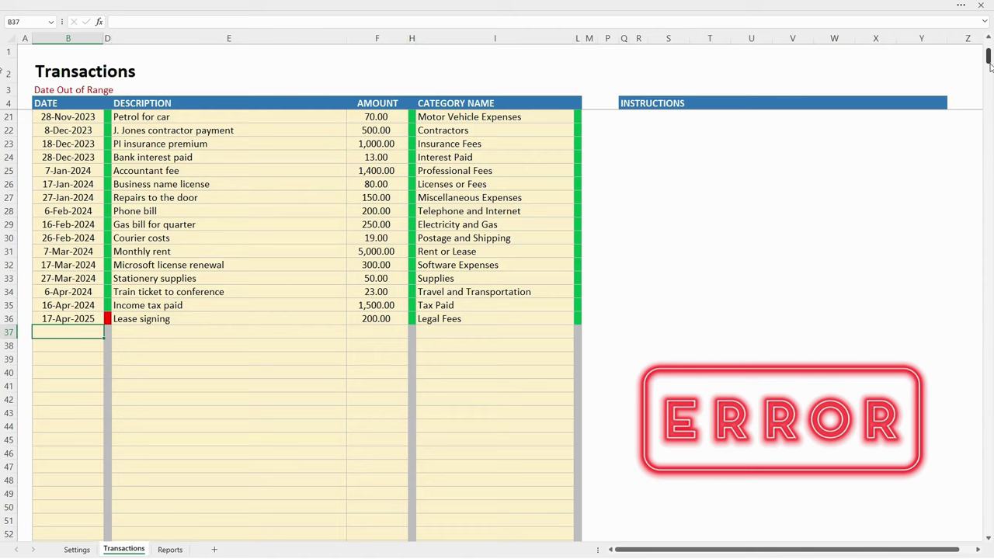
{"action": "mouse_move", "coordinate": [990, 66]}
{"action": "left_mouse_down"}
{"action": "mouse_move", "coordinate": [989, 48]}
{"action": "mouse_move", "coordinate": [991, 66]}
{"action": "left_mouse_up"}
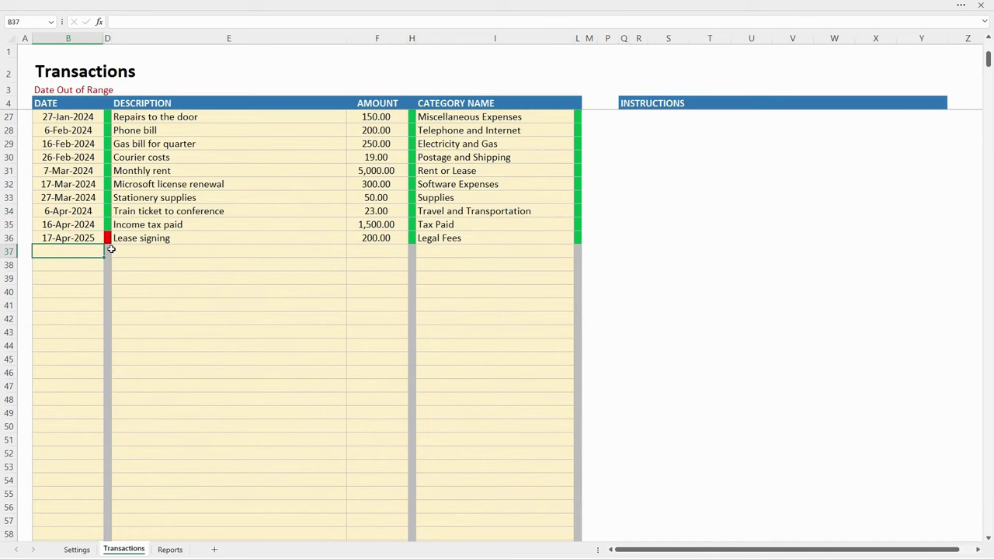
{"action": "left_click", "coordinate": [100, 200]}
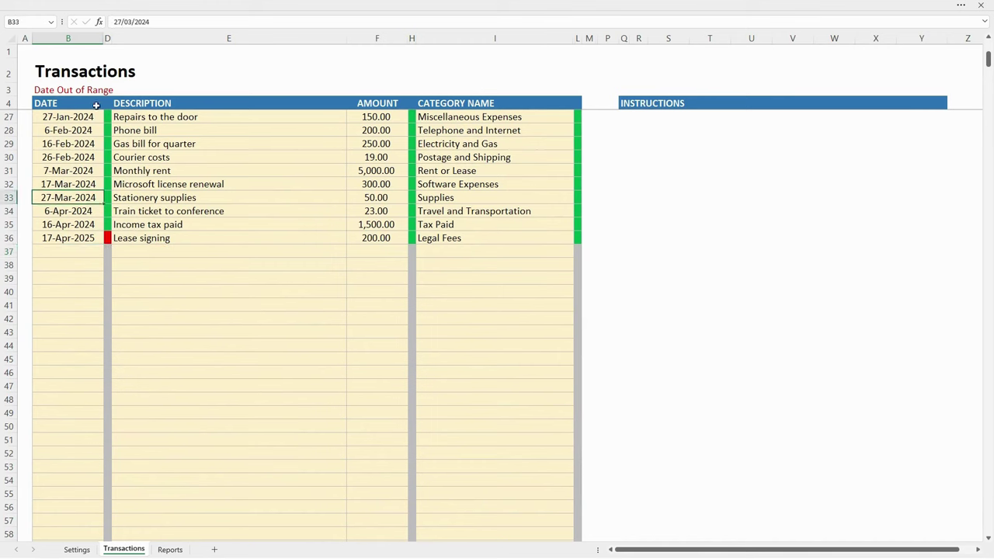
{"action": "left_click", "coordinate": [151, 22]}
{"action": "key", "text": "BackSpace"}
{"action": "type", "text": "5"}
{"action": "key", "text": "Return"}
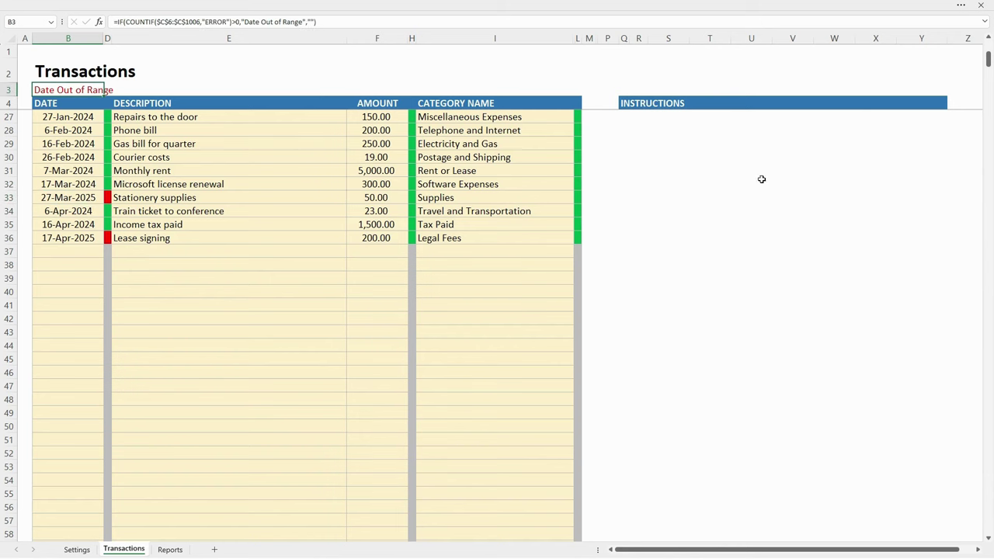
{"action": "mouse_move", "coordinate": [990, 61]}
{"action": "left_mouse_down"}
{"action": "mouse_move", "coordinate": [989, 48]}
{"action": "mouse_move", "coordinate": [989, 62]}
{"action": "left_mouse_up"}
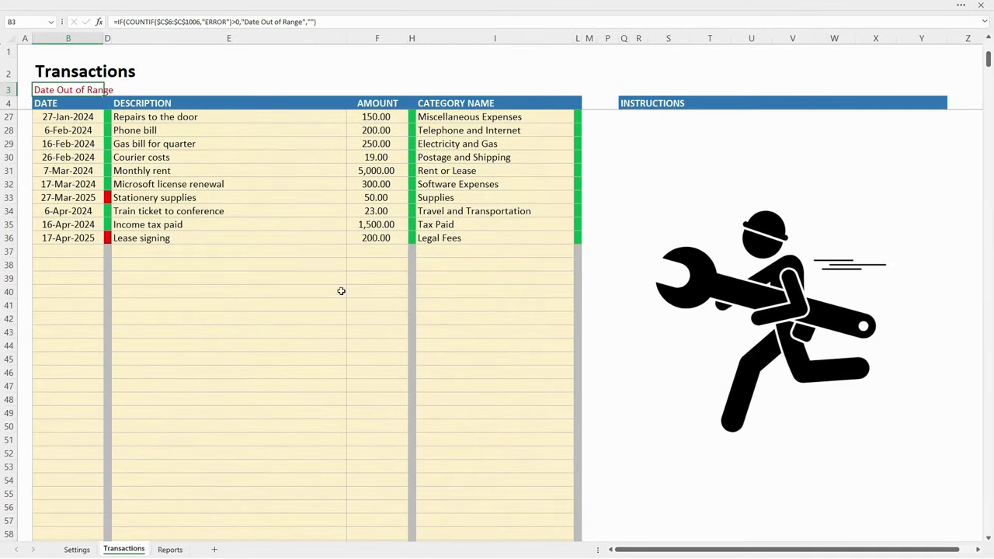
Step: Set both the B33 and B36 dates back to 2024 so the warning clears
{"action": "left_click", "coordinate": [91, 198]}
{"action": "left_click", "coordinate": [149, 21]}
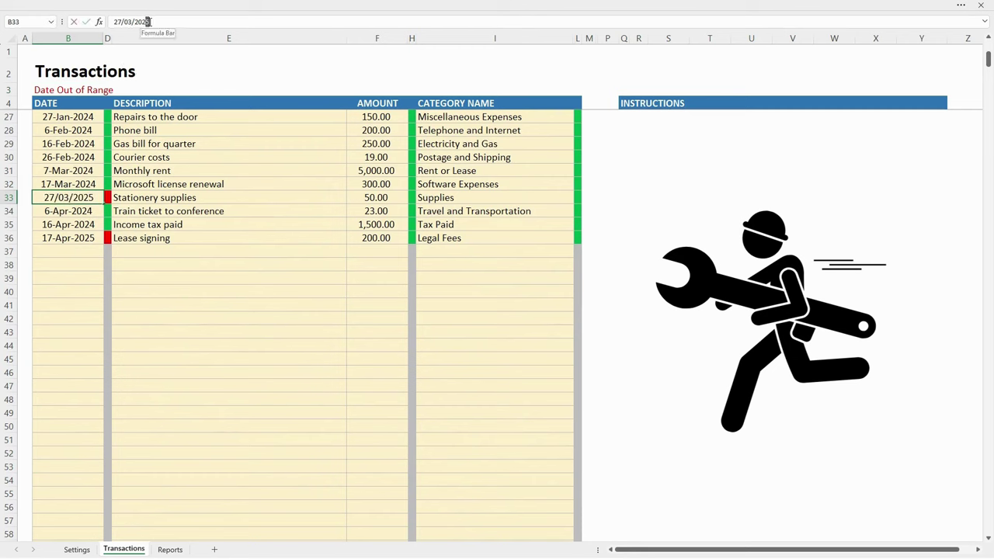
{"action": "double_click", "coordinate": [148, 22]}
{"action": "type", "text": "2024"}
{"action": "key", "text": "Return"}
{"action": "key", "text": "Down"}
{"action": "key", "text": "Down"}
{"action": "double_click", "coordinate": [148, 22]}
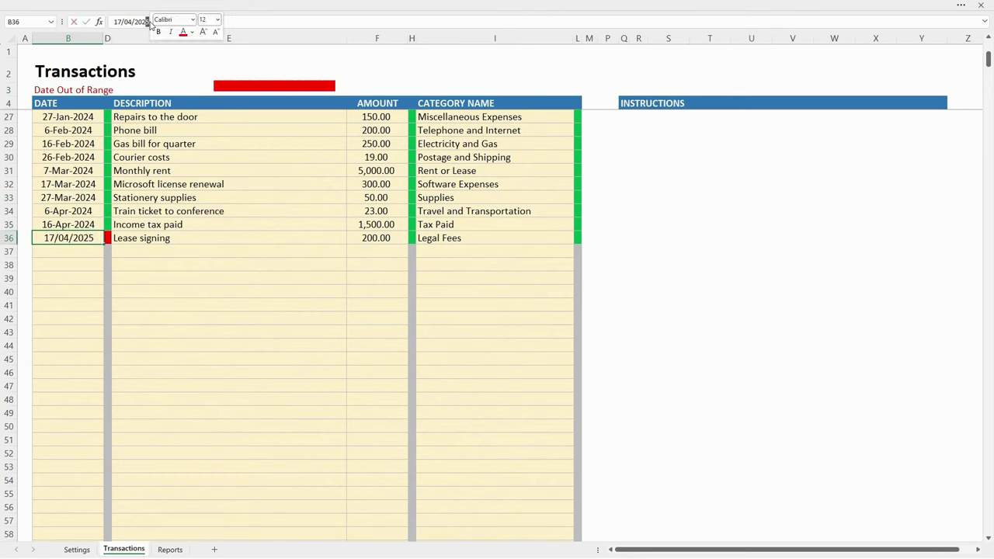
{"action": "type", "text": "2024"}
{"action": "key", "text": "Return"}
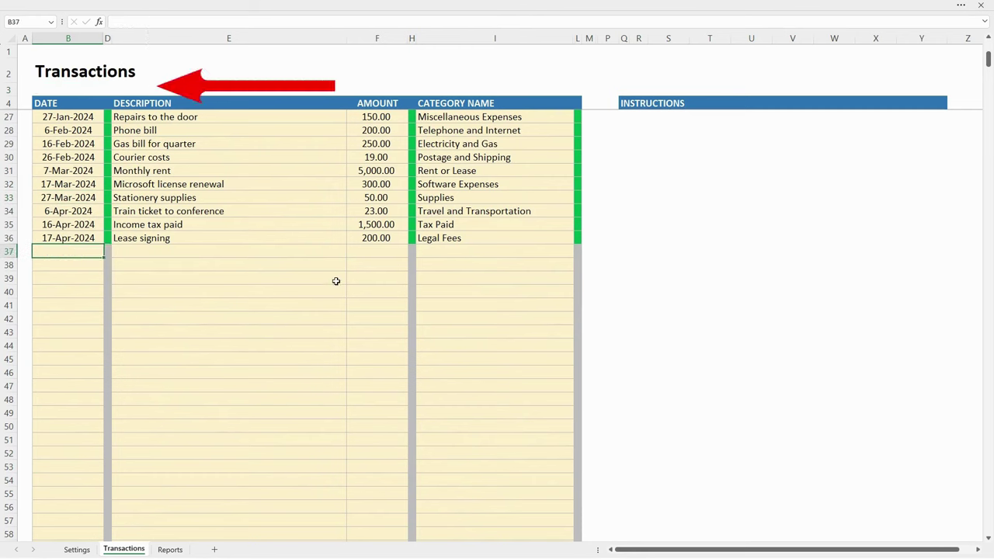
{"action": "left_click", "coordinate": [386, 238]}
{"action": "key", "text": "Down"}
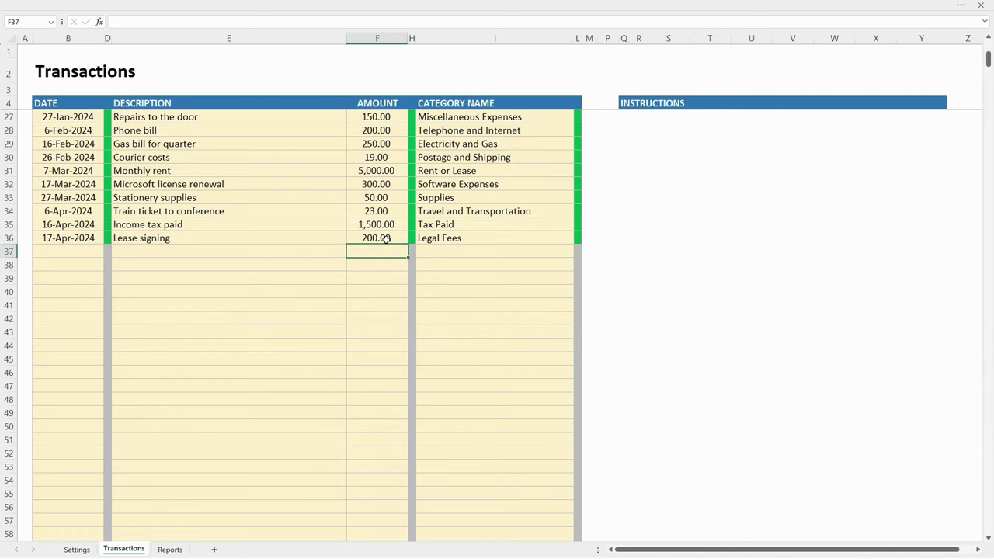
Step: Rename the Legal Fees category in F30 on the Settings sheet to Legal Costs
{"action": "left_click", "coordinate": [77, 550]}
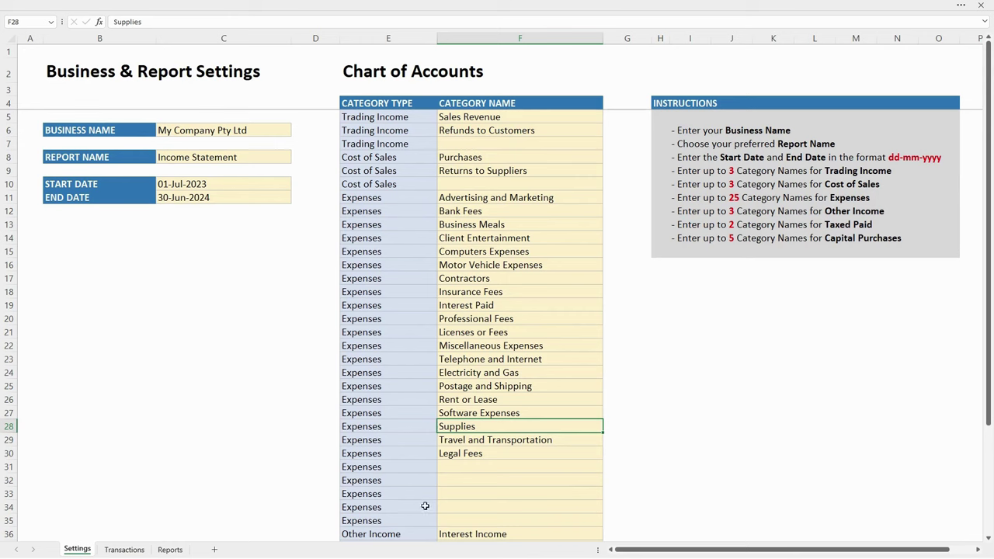
{"action": "left_click", "coordinate": [493, 452]}
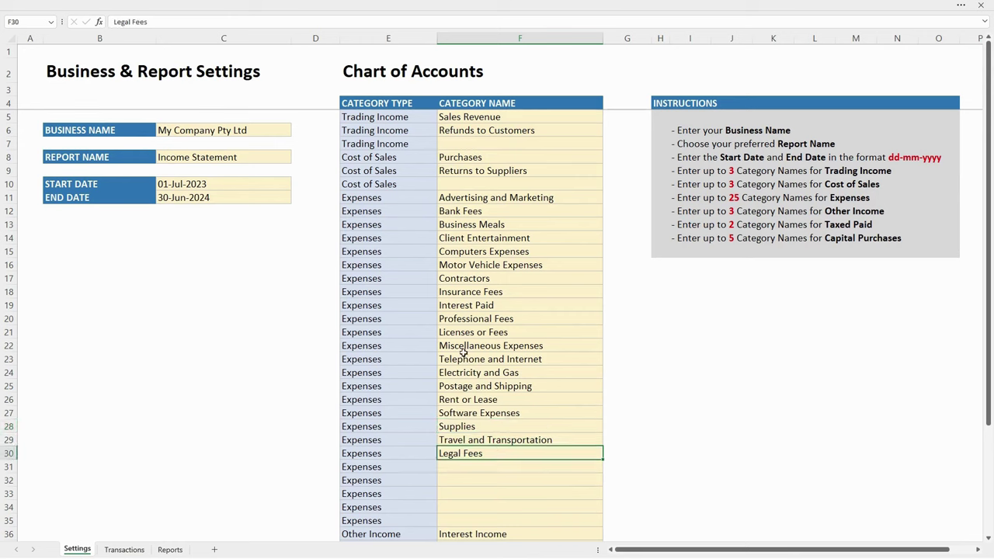
{"action": "double_click", "coordinate": [139, 21]}
{"action": "type", "text": "Costs"}
{"action": "key", "text": "Return"}
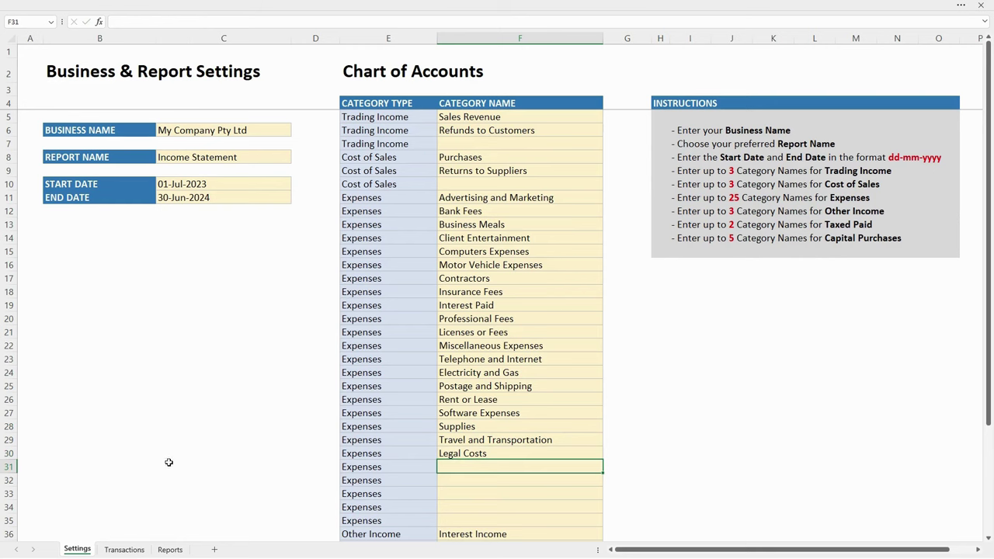
Step: Recategorise the Lease signing transaction in I36 as Legal Costs and view the Income Statement
{"action": "left_click", "coordinate": [124, 550]}
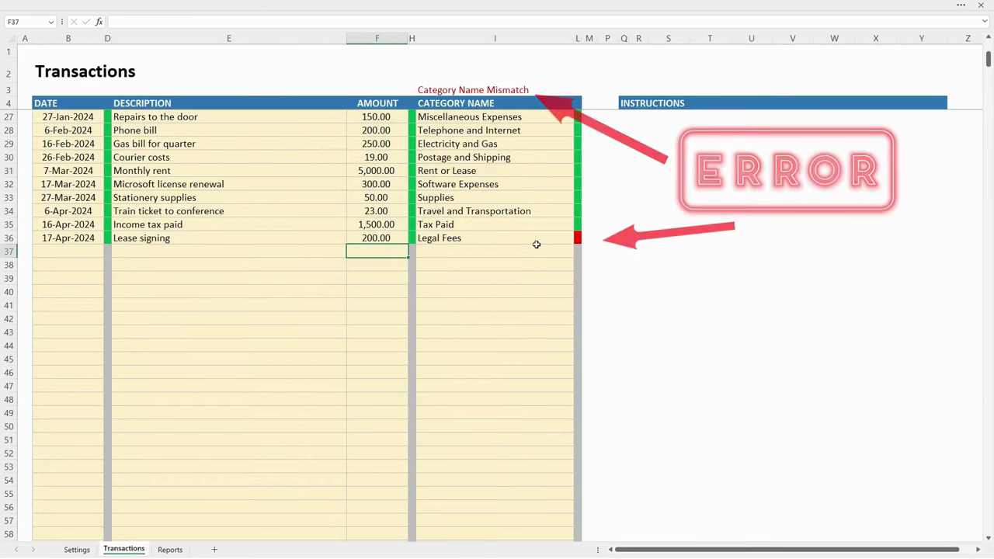
{"action": "left_click", "coordinate": [480, 239]}
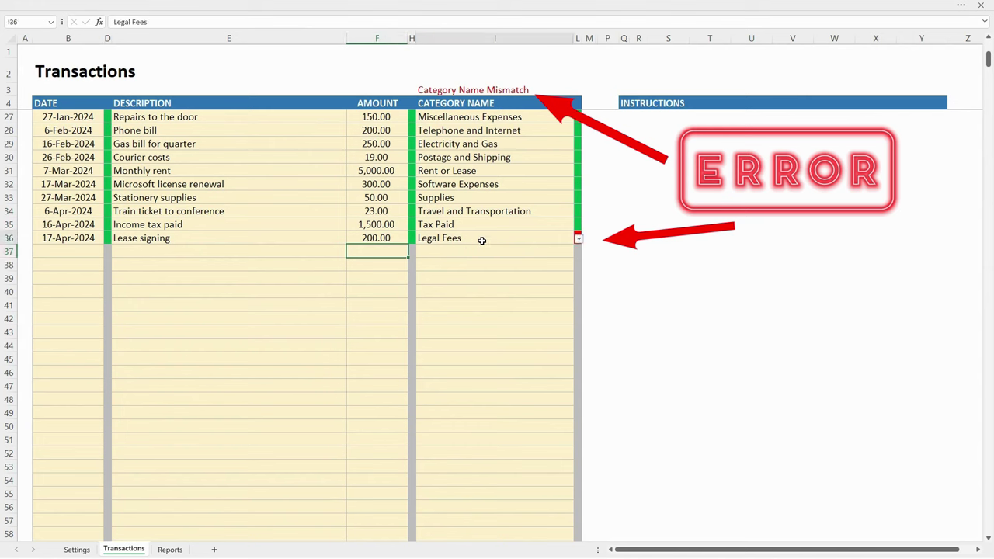
{"action": "left_click", "coordinate": [578, 241]}
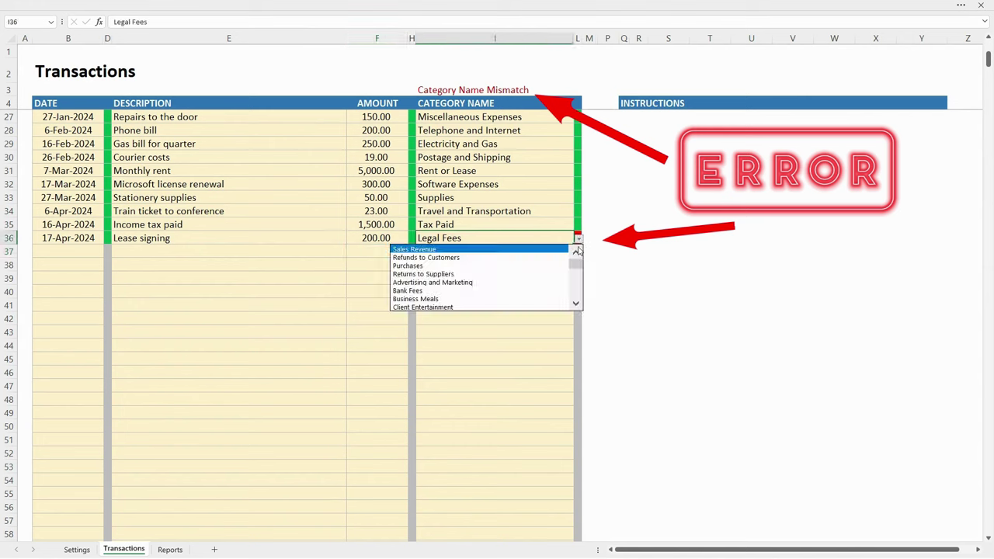
{"action": "scroll", "coordinate": [576, 267], "scroll_direction": "down", "scroll_amount": 3}
{"action": "left_click", "coordinate": [516, 281]}
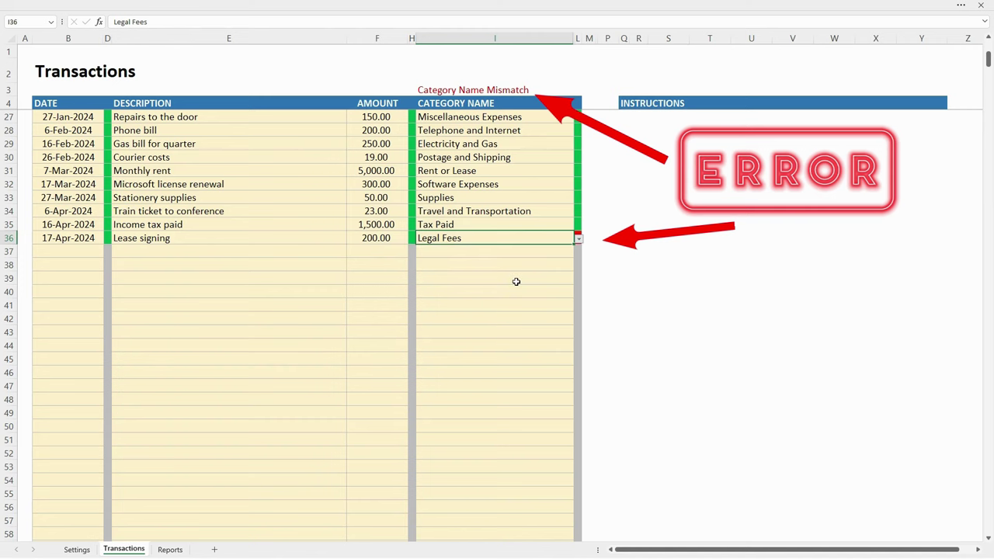
{"action": "left_click", "coordinate": [199, 511]}
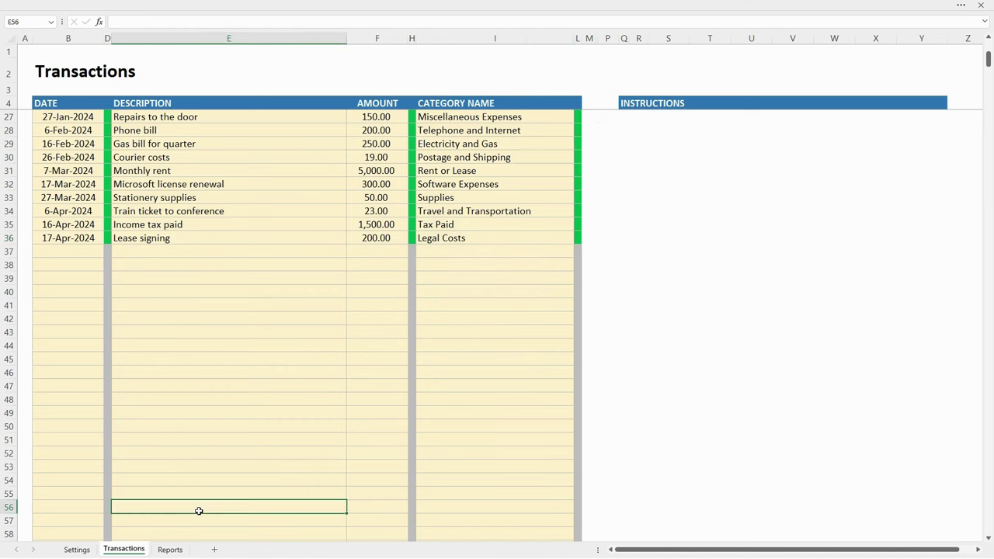
{"action": "left_click", "coordinate": [169, 550]}
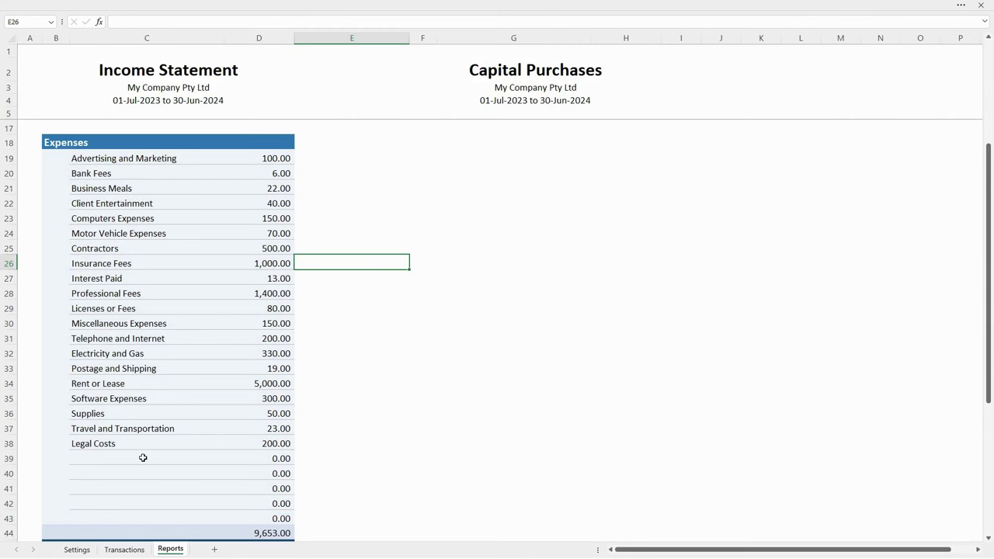
{"action": "left_click", "coordinate": [77, 549]}
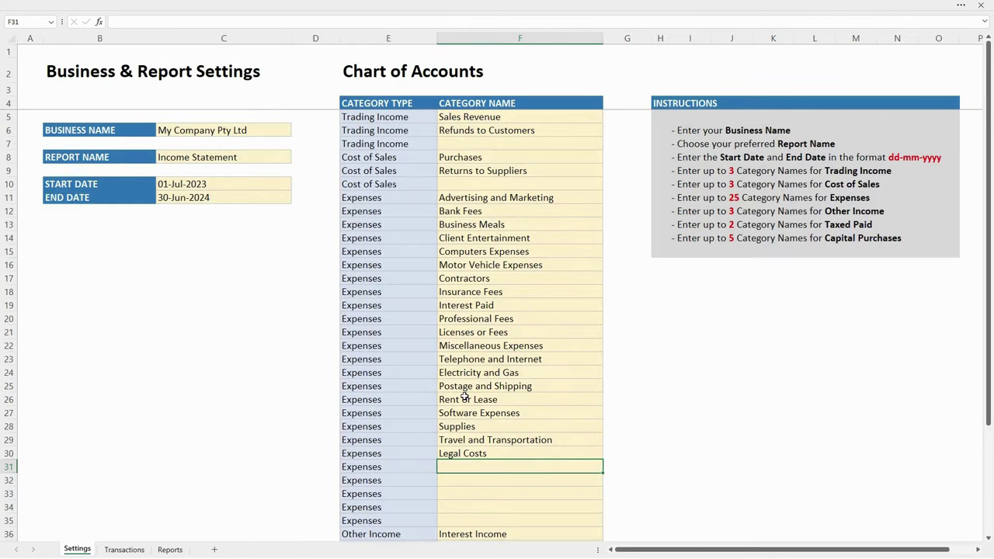
{"action": "left_click", "coordinate": [124, 550]}
{"action": "left_click_drag", "start_coordinate": [987, 60], "coordinate": [984, 50]}
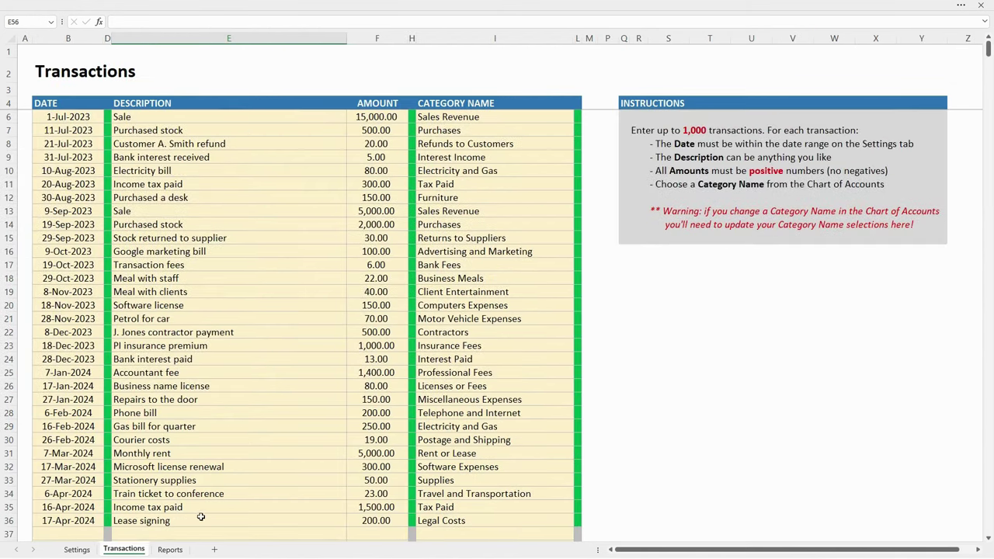
{"action": "left_click", "coordinate": [170, 550]}
{"action": "left_click_drag", "start_coordinate": [986, 227], "coordinate": [985, 124]}
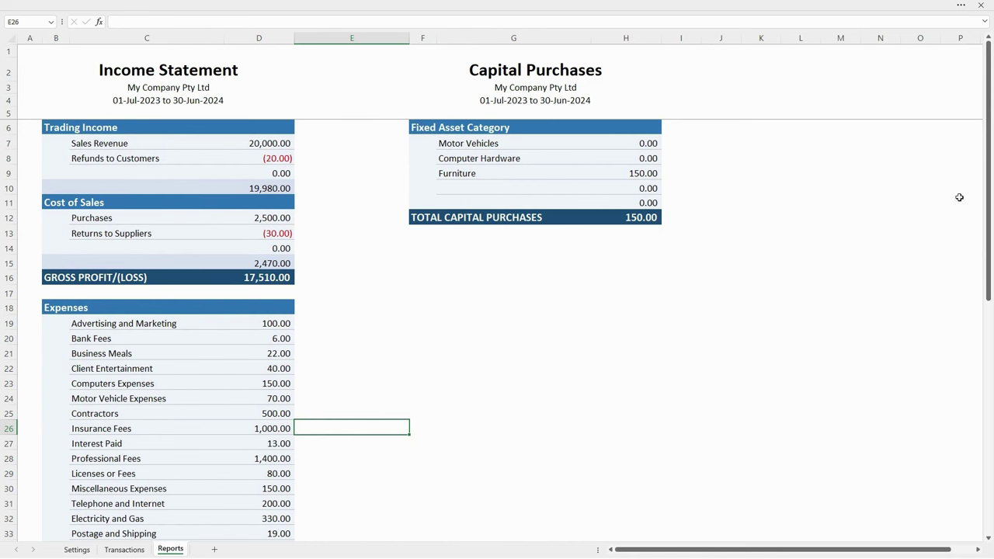
{"action": "left_click_drag", "start_coordinate": [990, 177], "coordinate": [969, 420]}
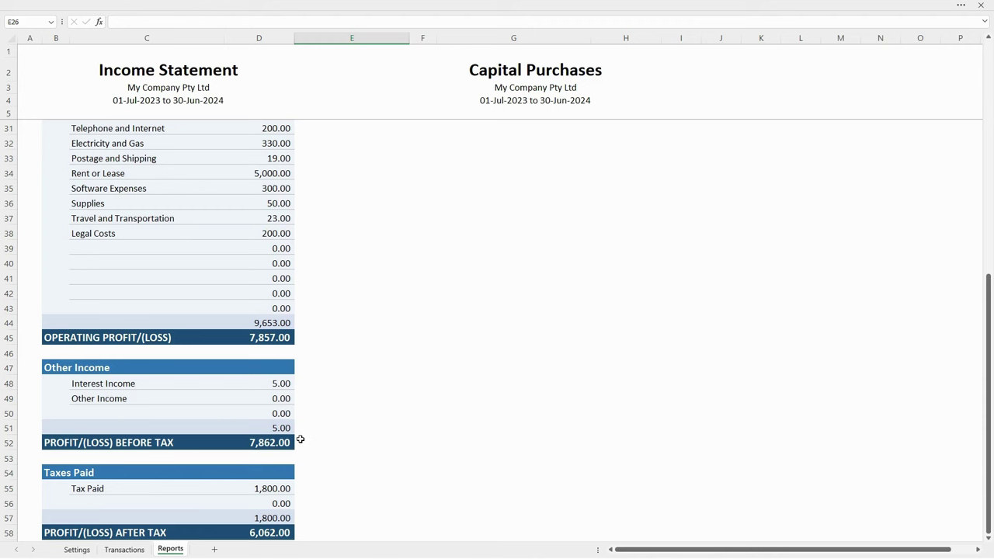
{"action": "scroll", "coordinate": [952, 407], "scroll_direction": "up", "scroll_amount": 8}
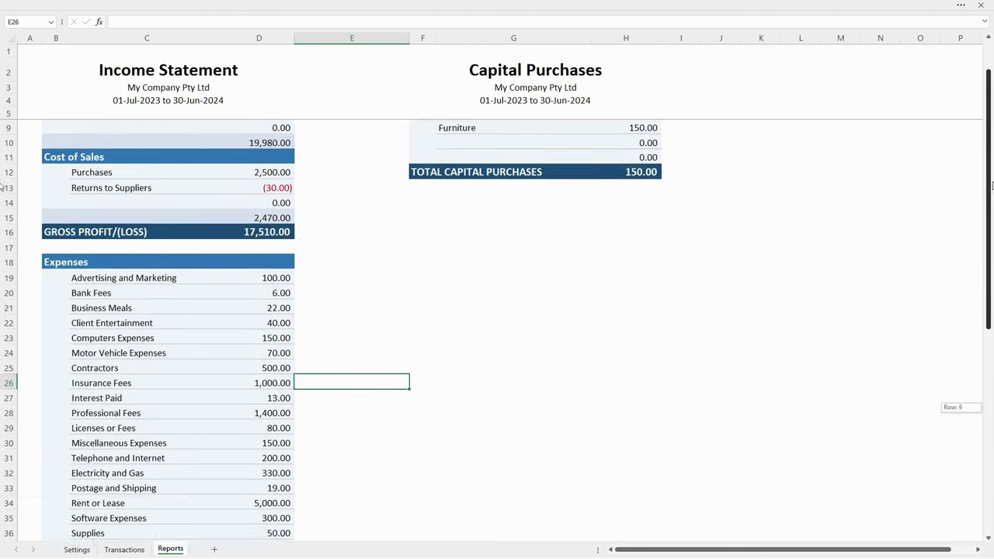